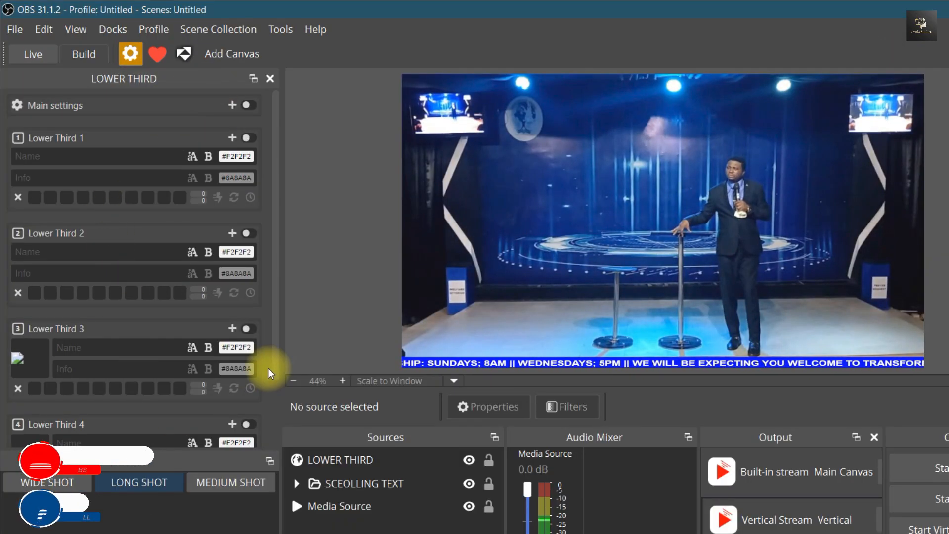
Examine the Appearance, Customs and System options in the lower third main settings, leaving the Dark theme in place
{"action": "scroll", "coordinate": [275, 402], "scroll_direction": "down", "scroll_amount": 2}
{"action": "scroll", "coordinate": [274, 386], "scroll_direction": "up", "scroll_amount": 2}
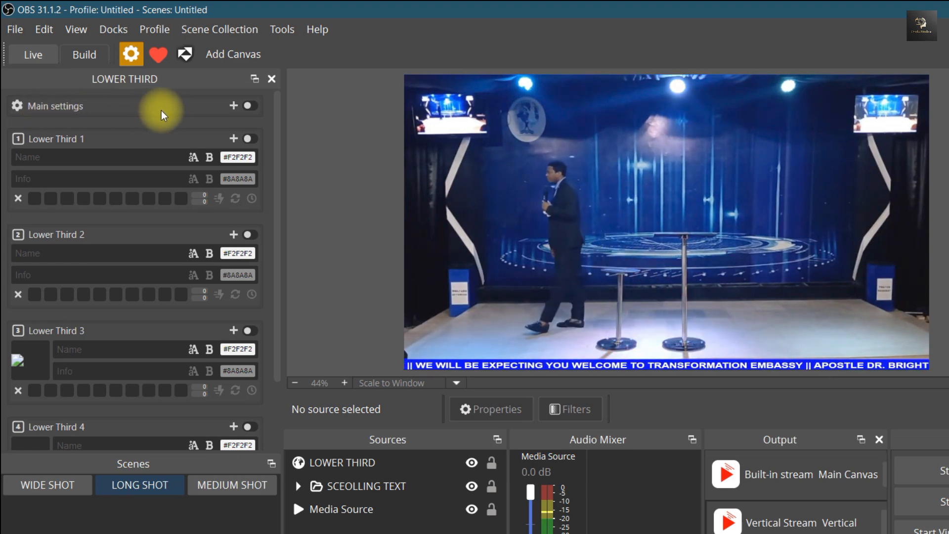
{"action": "left_click", "coordinate": [233, 106]}
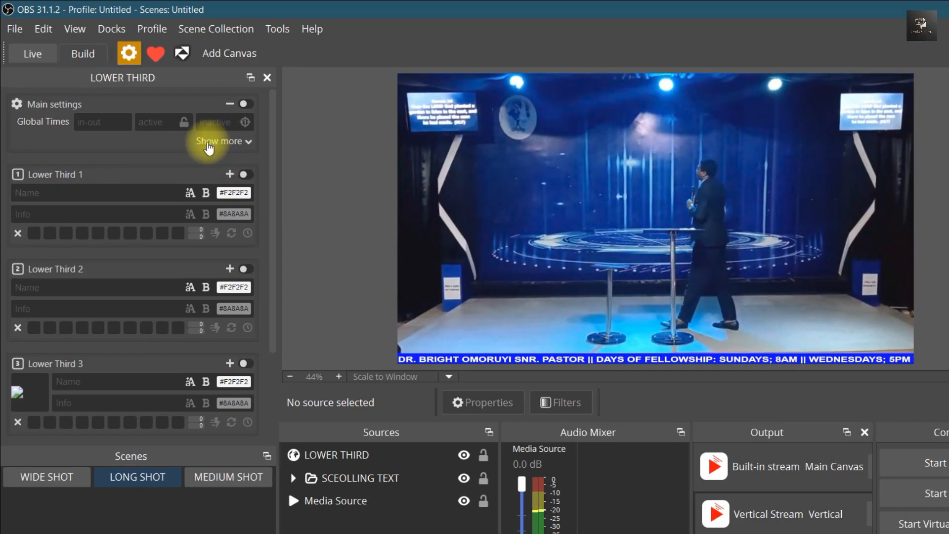
{"action": "left_click", "coordinate": [247, 146]}
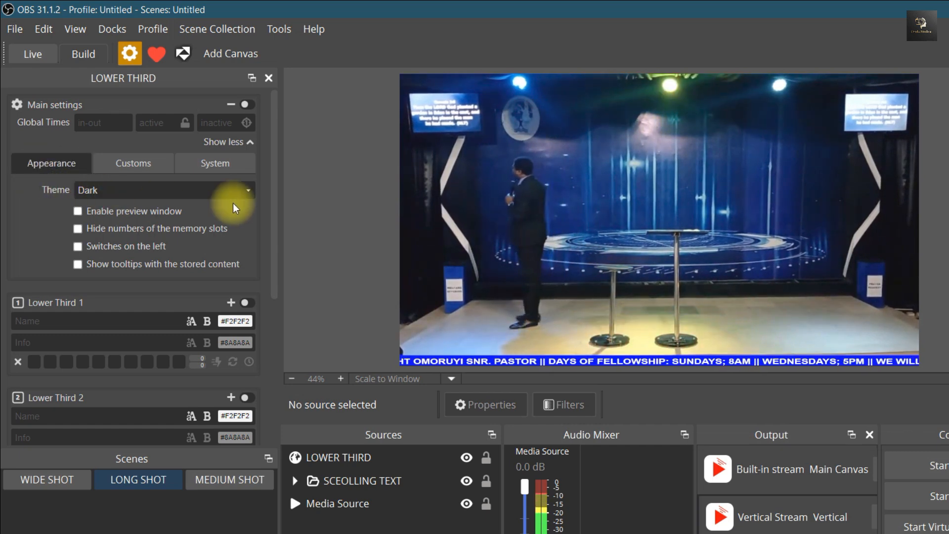
{"action": "left_click", "coordinate": [245, 193]}
{"action": "left_click", "coordinate": [246, 191]}
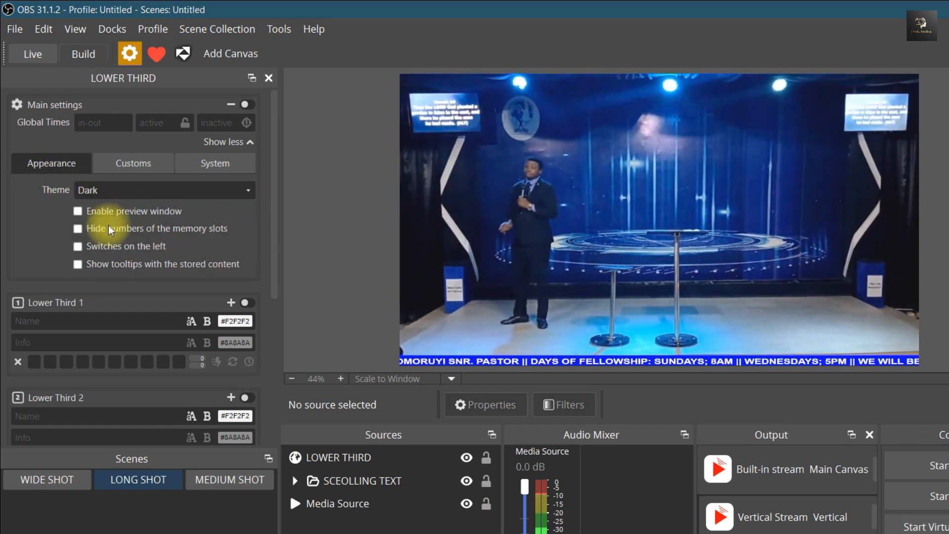
{"action": "left_click", "coordinate": [137, 166]}
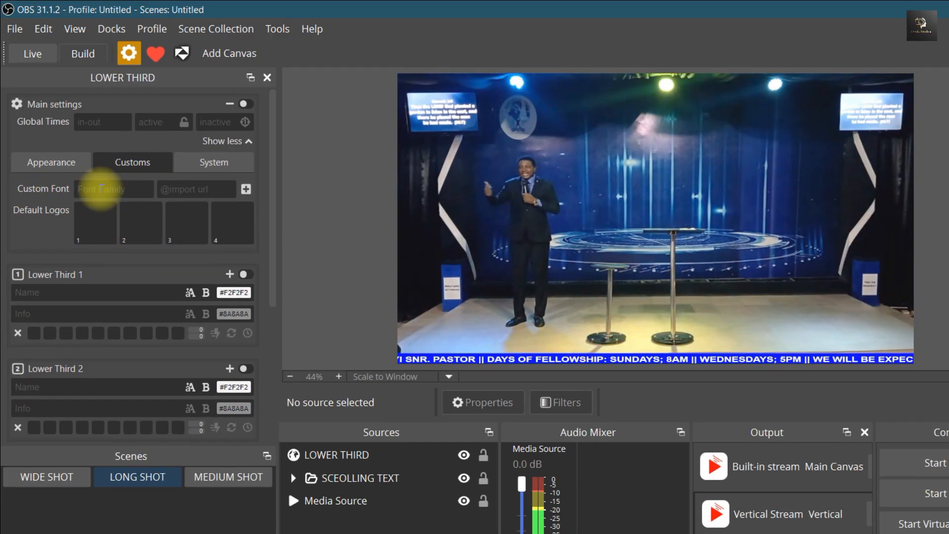
{"action": "left_click", "coordinate": [213, 170]}
{"action": "left_click", "coordinate": [58, 162]}
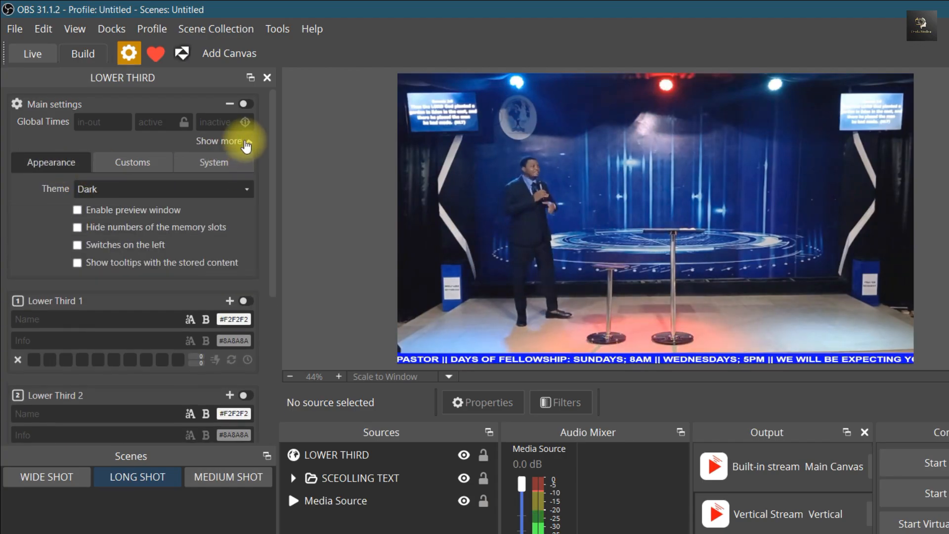
{"action": "left_click", "coordinate": [247, 140]}
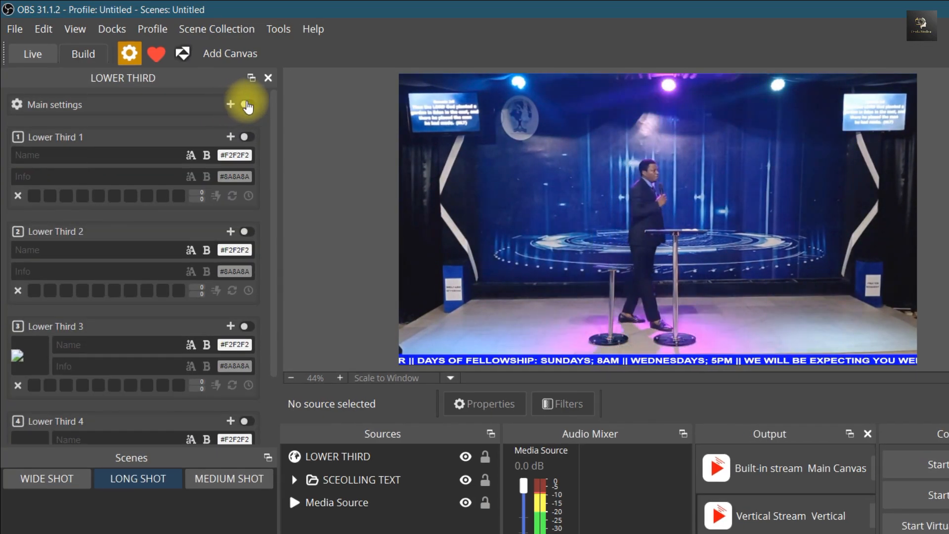
Switch on Lower Thirds 1, 2 and 3 together with the main settings switch
{"action": "left_click", "coordinate": [245, 105]}
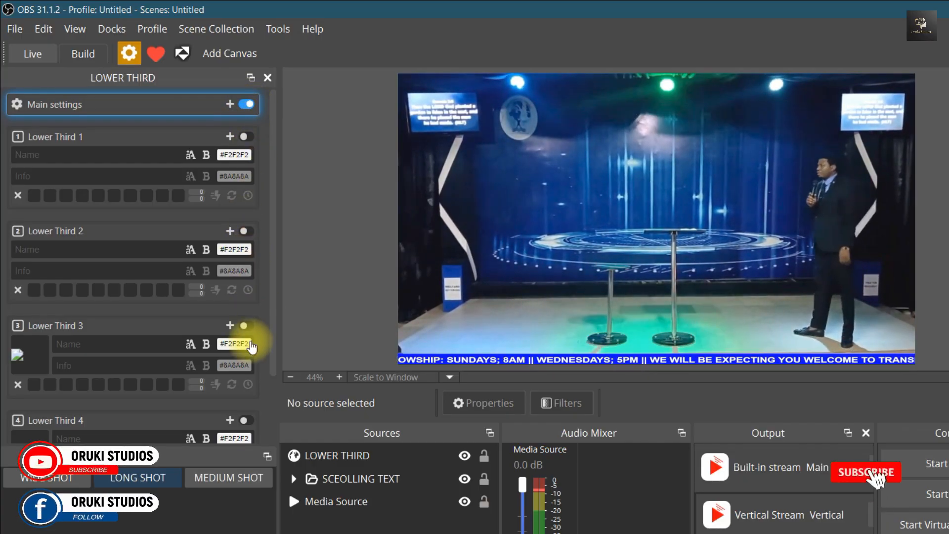
{"action": "left_click", "coordinate": [245, 105]}
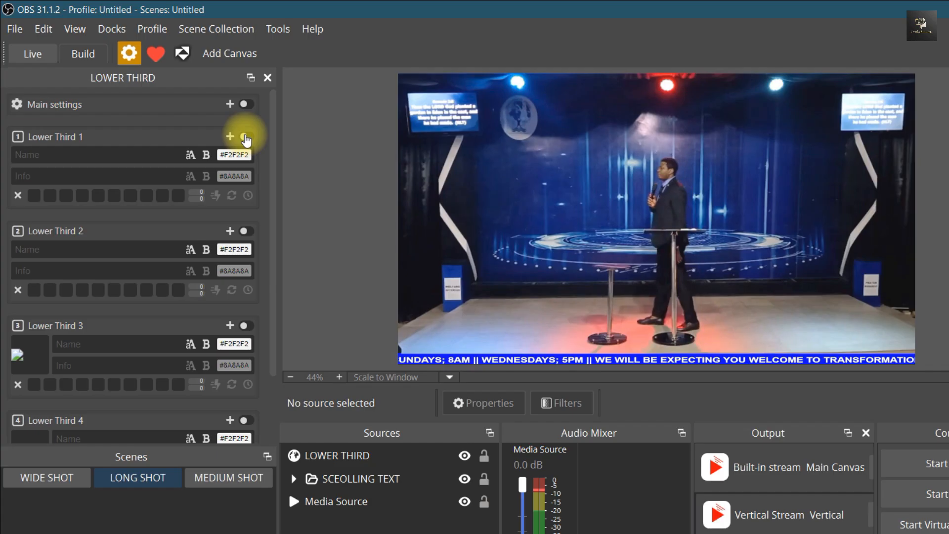
{"action": "left_click", "coordinate": [245, 137]}
{"action": "left_click", "coordinate": [245, 231]}
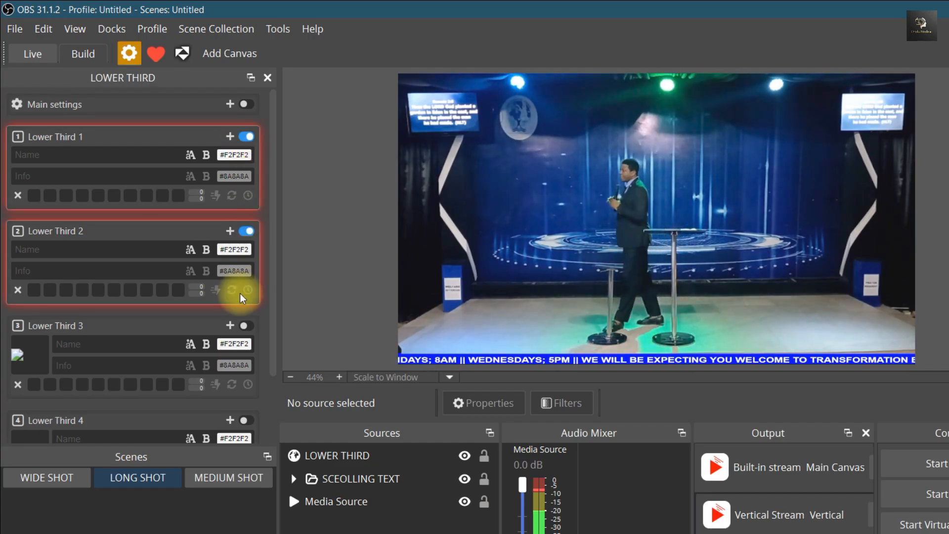
{"action": "left_click", "coordinate": [246, 325]}
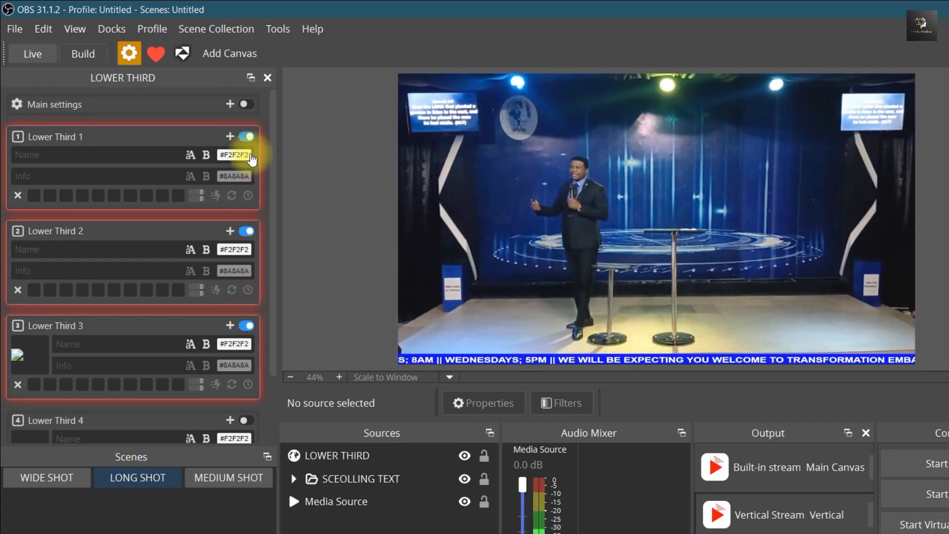
{"action": "left_click", "coordinate": [246, 105]}
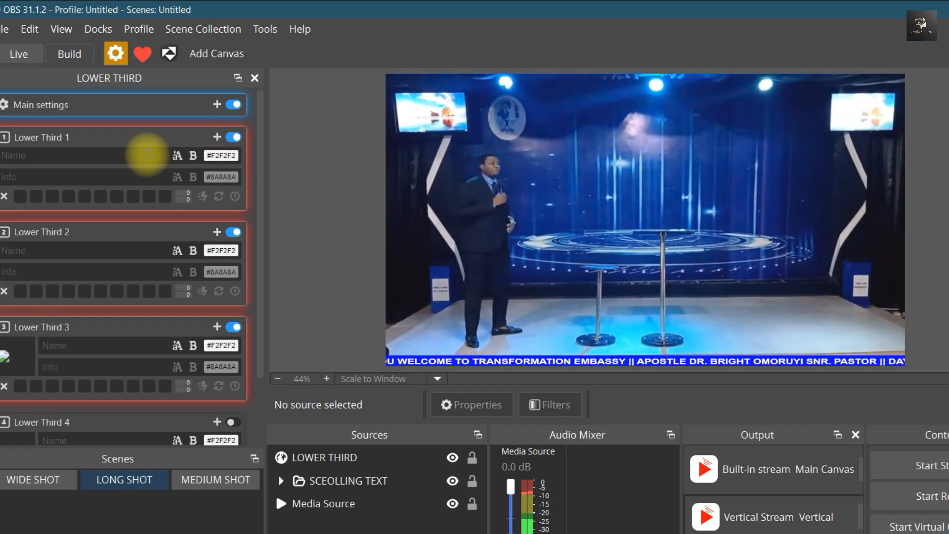
{"action": "left_click", "coordinate": [64, 158]}
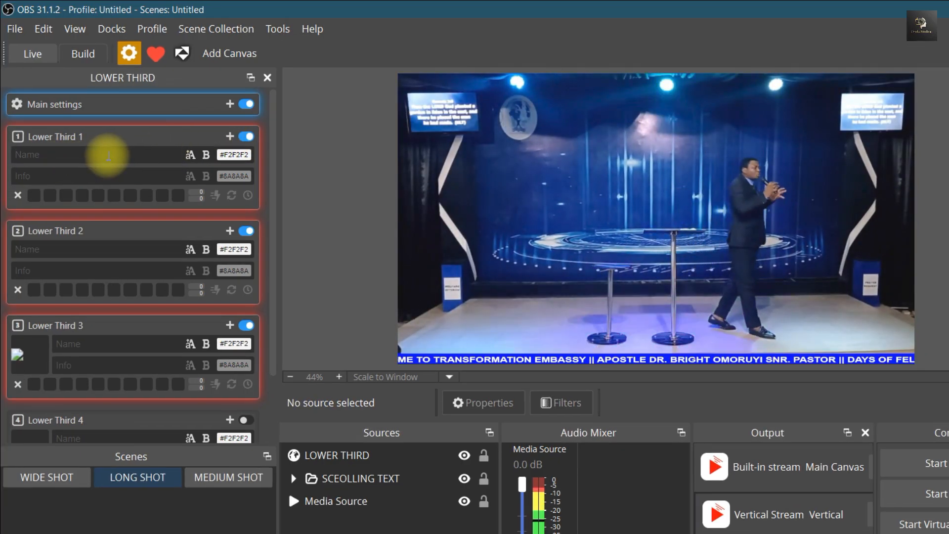
{"action": "left_click", "coordinate": [105, 177]}
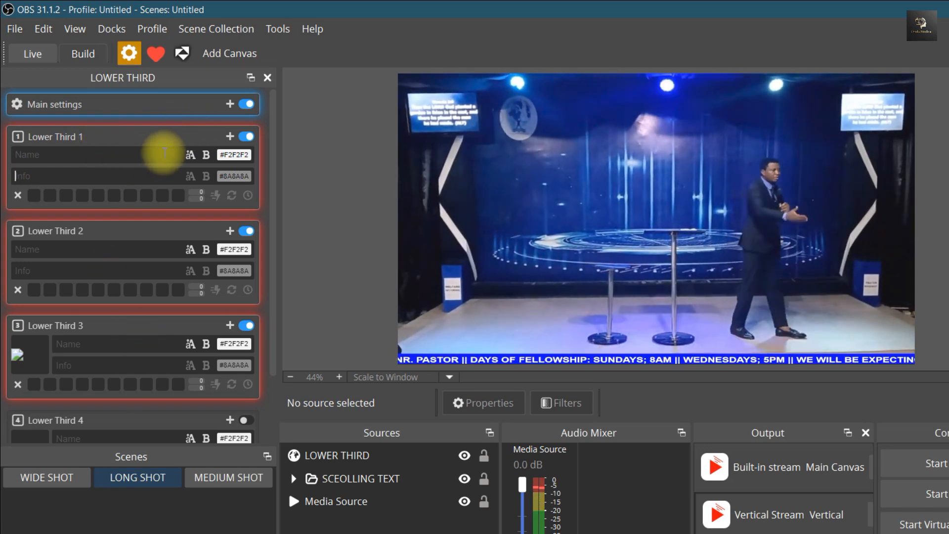
{"action": "left_click", "coordinate": [116, 155]}
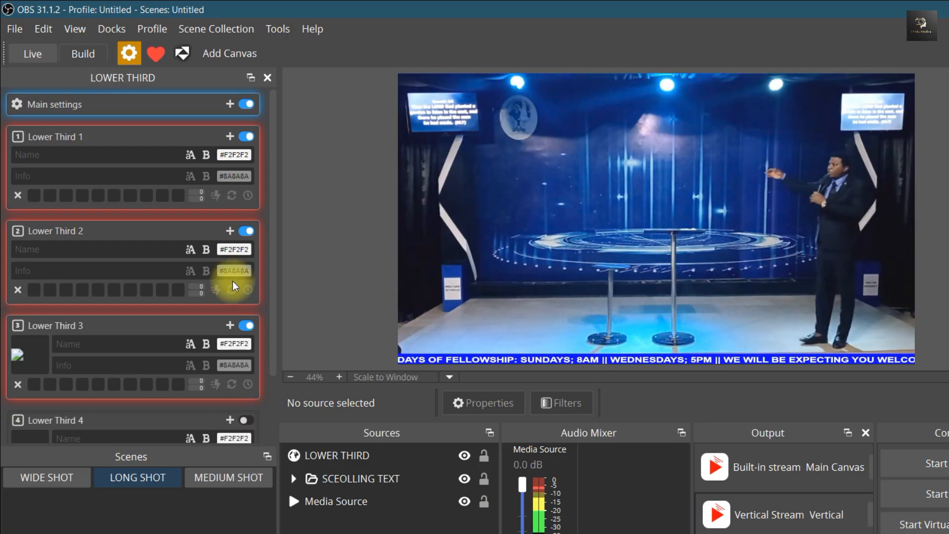
Expand Lower Third 1, enter the speaker's titled full name and the info text SPEAKER, and show it with the main switch
{"action": "left_click", "coordinate": [231, 140]}
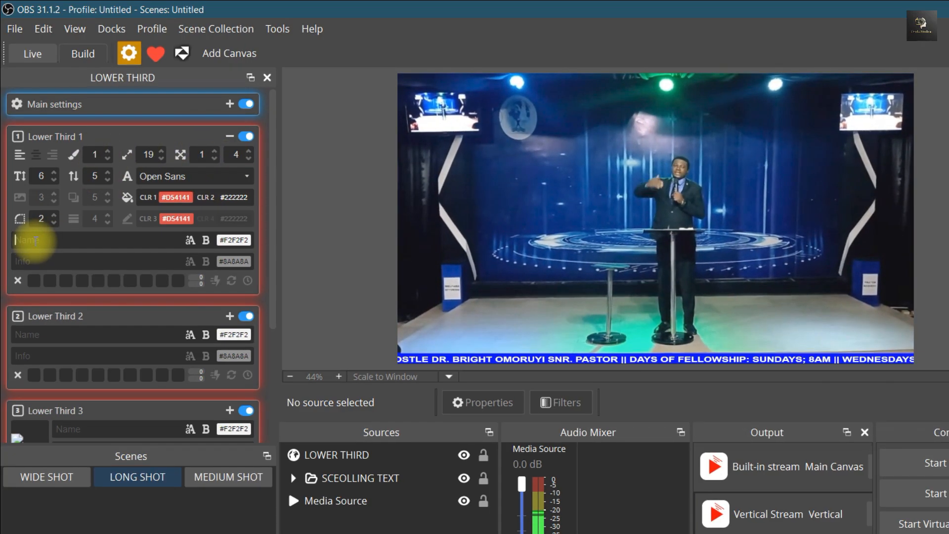
{"action": "left_click", "coordinate": [37, 241]}
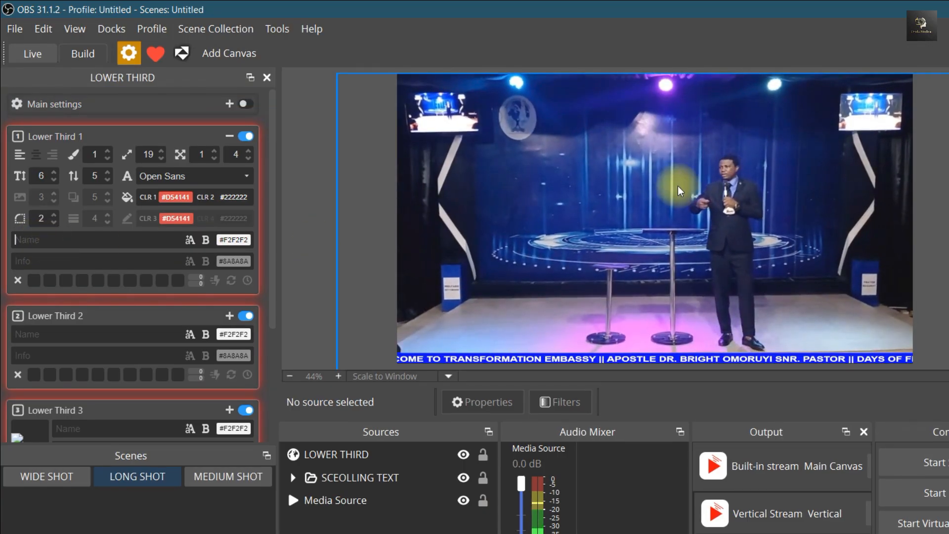
{"action": "left_click", "coordinate": [106, 241]}
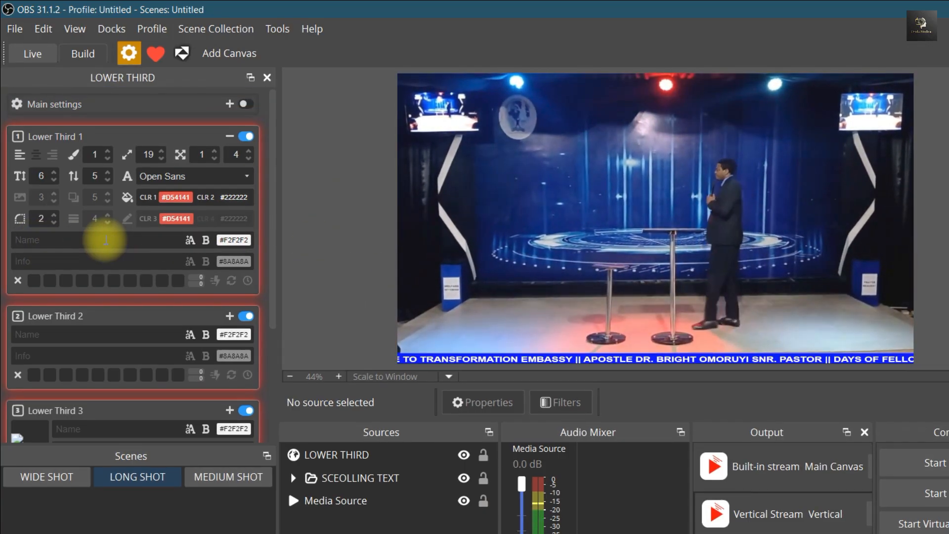
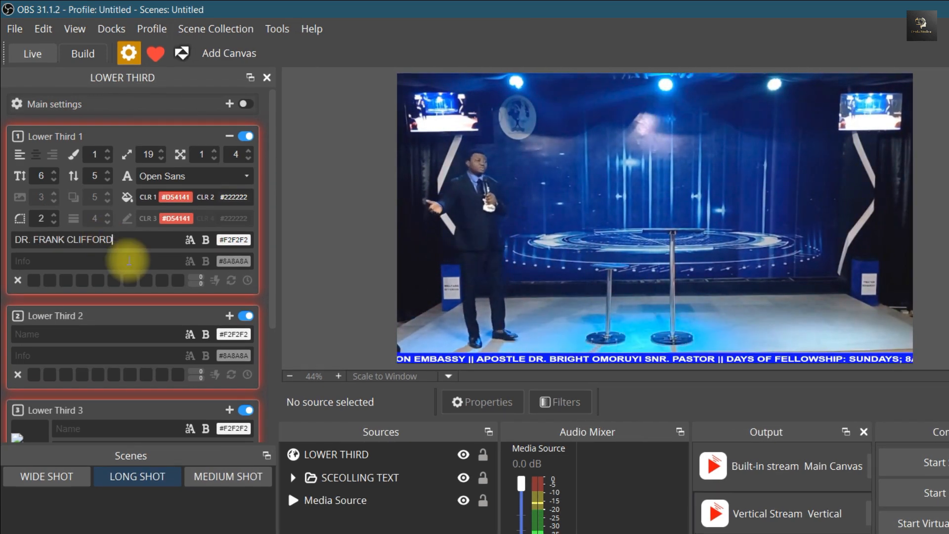
{"action": "left_click", "coordinate": [80, 259]}
{"action": "type", "text": "SPEAKER"}
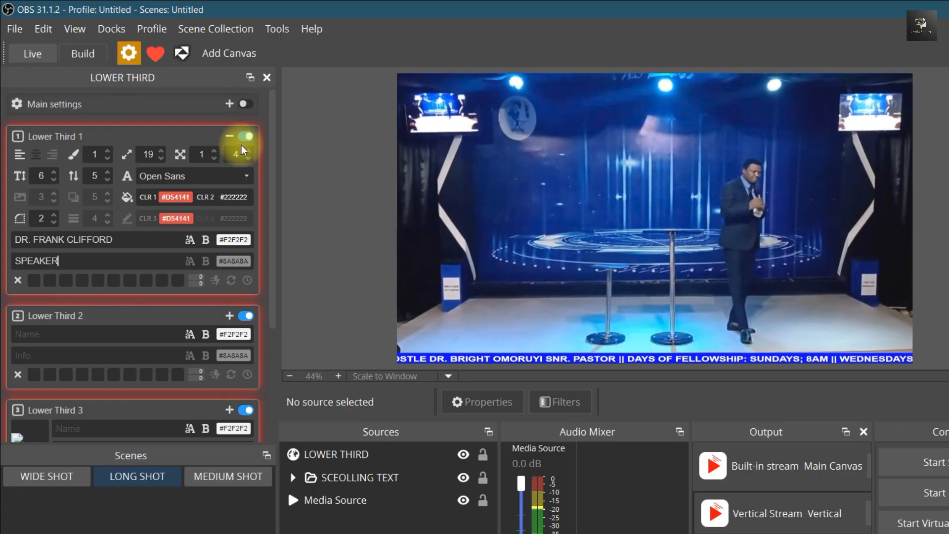
{"action": "left_click", "coordinate": [246, 104]}
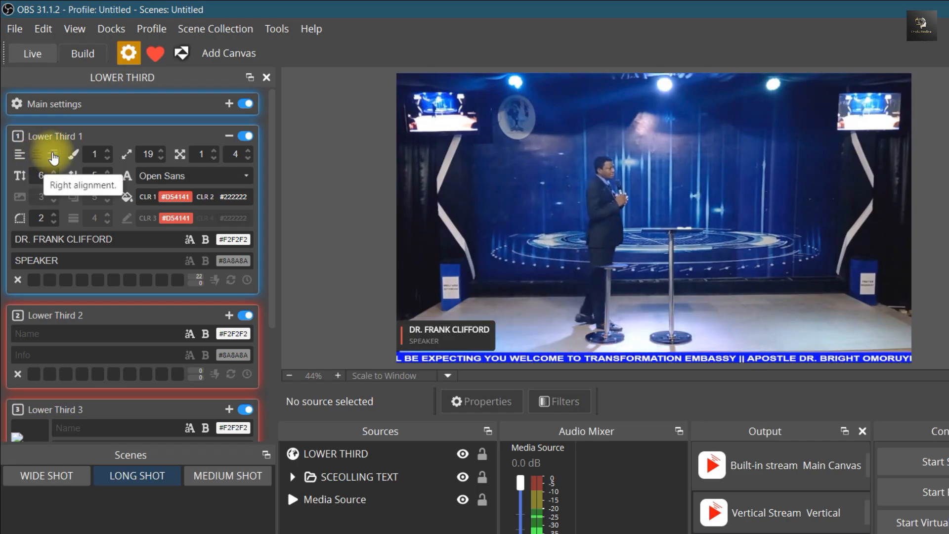
Try styles 2 and 3 and the center and right alignments on Lower Third 1, returning to style 1 with left alignment
{"action": "left_click", "coordinate": [54, 157]}
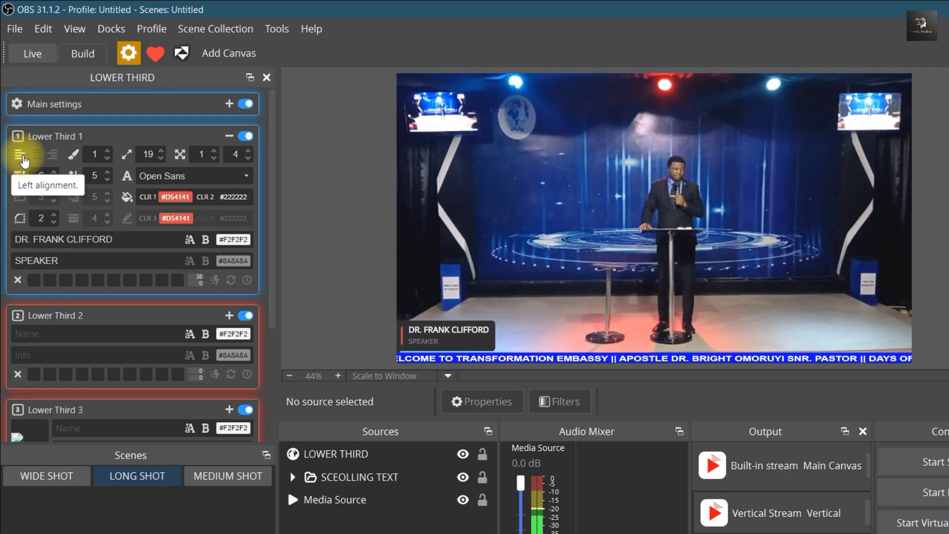
{"action": "left_click", "coordinate": [107, 155]}
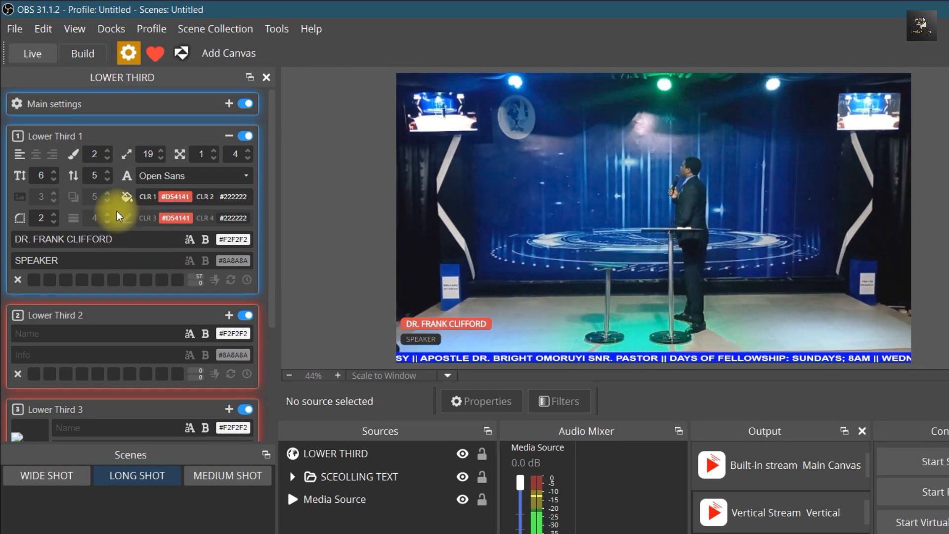
{"action": "left_click", "coordinate": [37, 156]}
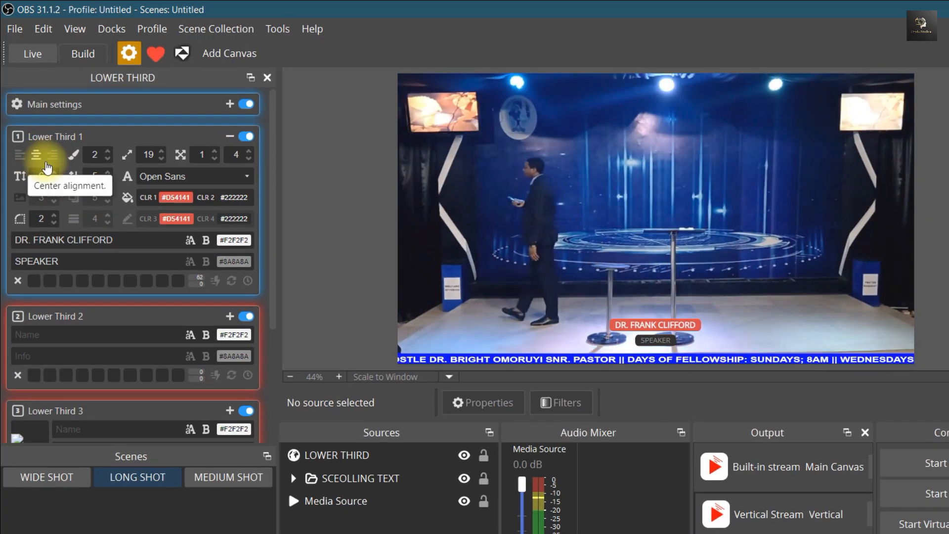
{"action": "left_click", "coordinate": [52, 156]}
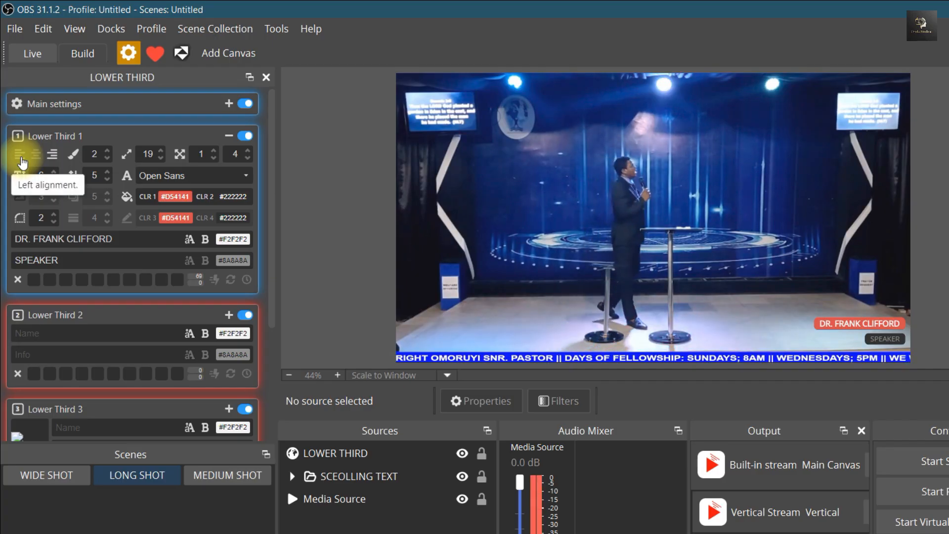
{"action": "left_click", "coordinate": [21, 157]}
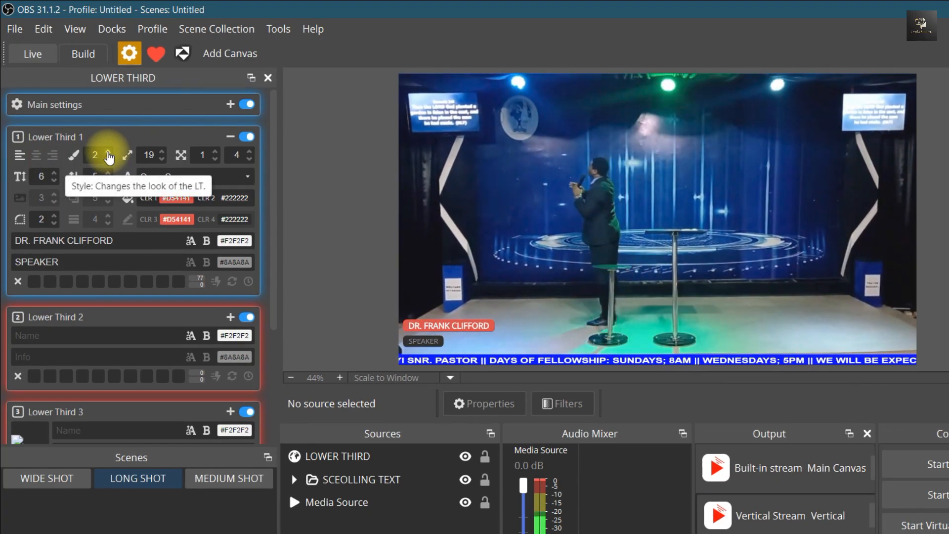
{"action": "left_click", "coordinate": [108, 152]}
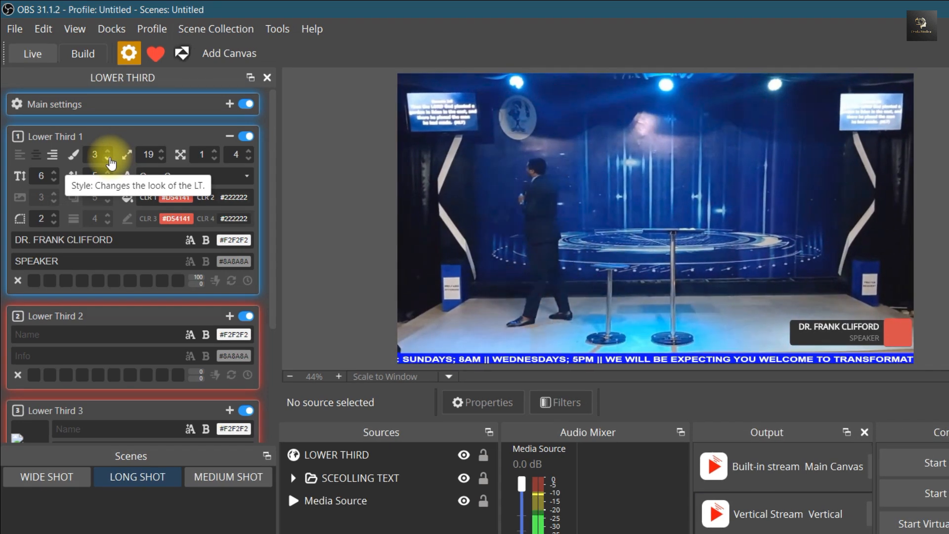
{"action": "left_click", "coordinate": [109, 159]}
{"action": "left_click", "coordinate": [109, 158]}
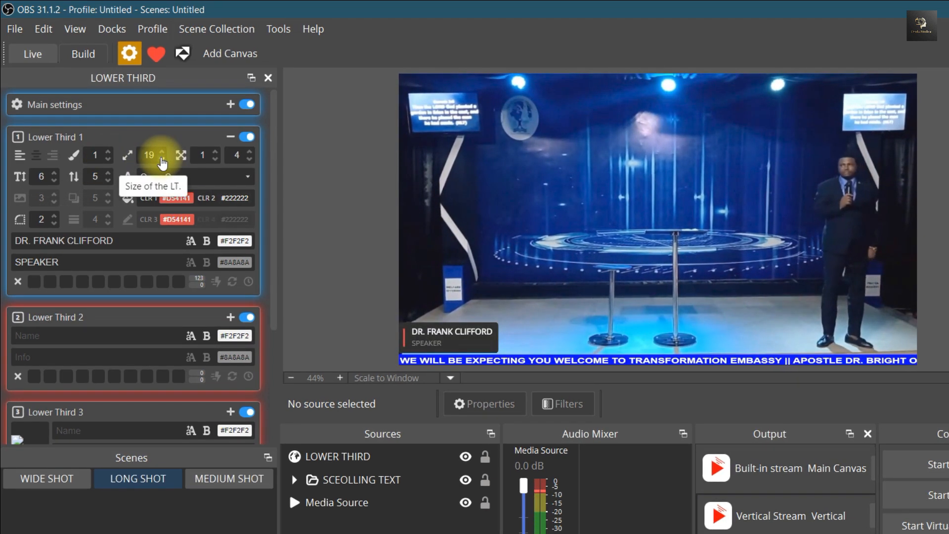
Try enlarging Lower Third 1 up to size 31 and return its size to 19
{"action": "left_click", "coordinate": [162, 153]}
{"action": "left_click", "coordinate": [162, 153]}
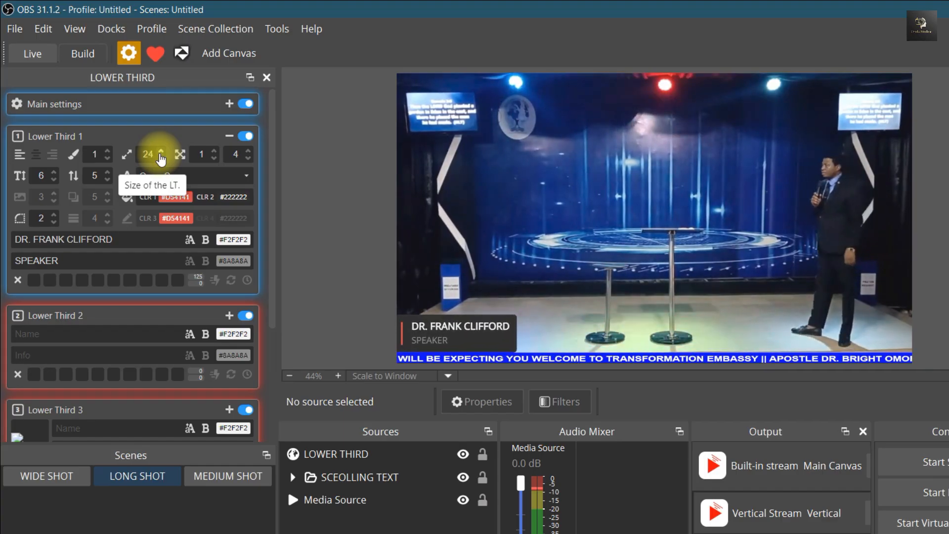
{"action": "left_click", "coordinate": [161, 151]}
{"action": "left_click", "coordinate": [161, 151]}
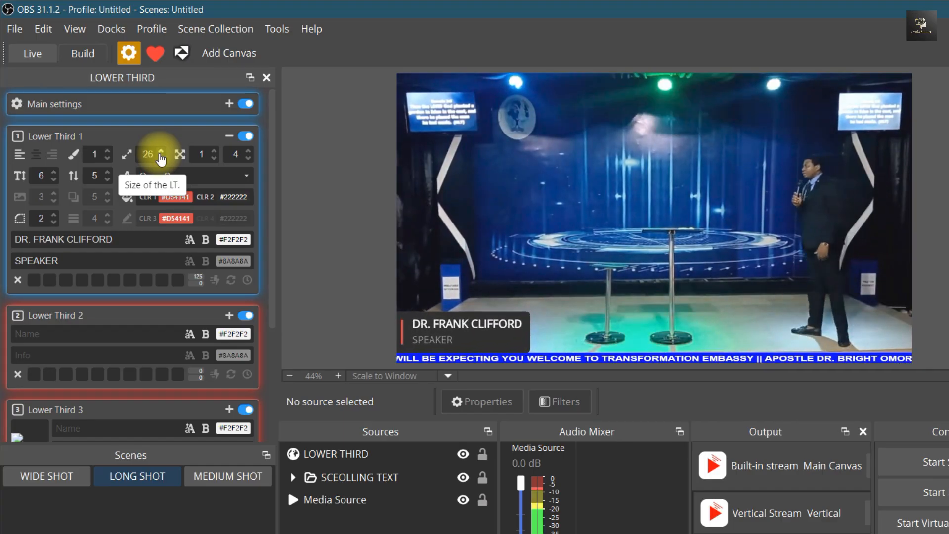
{"action": "left_click", "coordinate": [161, 152]}
{"action": "left_click", "coordinate": [161, 151]}
{"action": "left_click", "coordinate": [161, 158]}
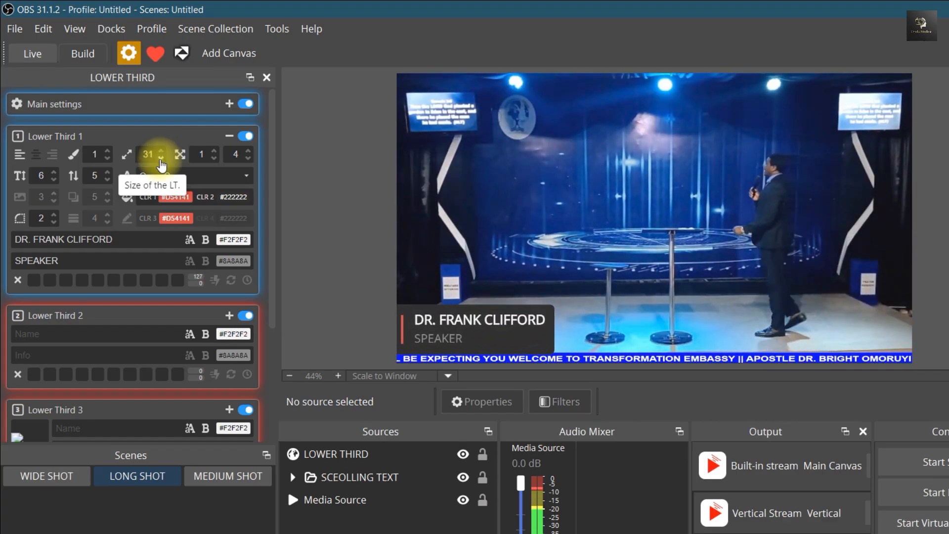
{"action": "left_click", "coordinate": [161, 158]}
{"action": "left_click", "coordinate": [161, 158]}
{"action": "left_click", "coordinate": [161, 158]}
{"action": "left_click", "coordinate": [161, 158]}
{"action": "left_click", "coordinate": [161, 159]}
{"action": "left_click", "coordinate": [161, 158]}
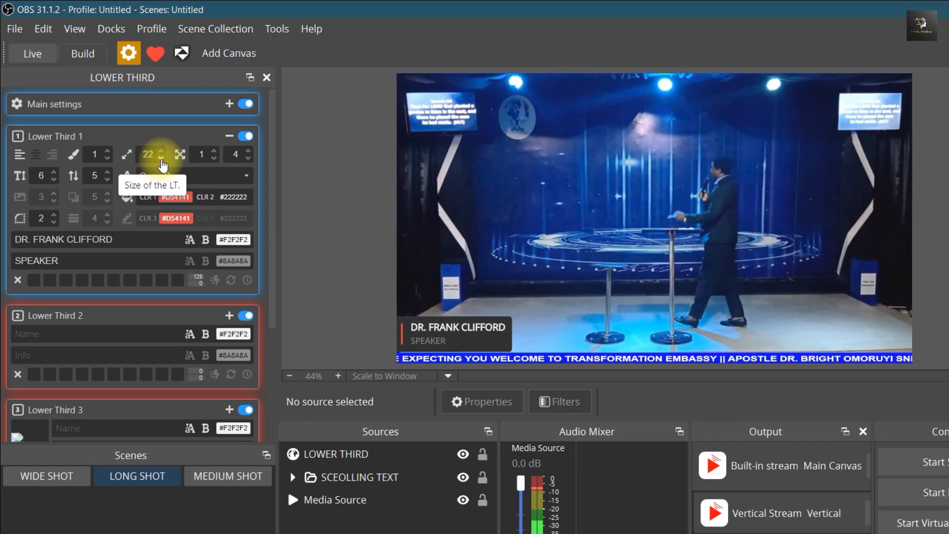
{"action": "left_click", "coordinate": [161, 159]}
{"action": "left_click", "coordinate": [161, 159]}
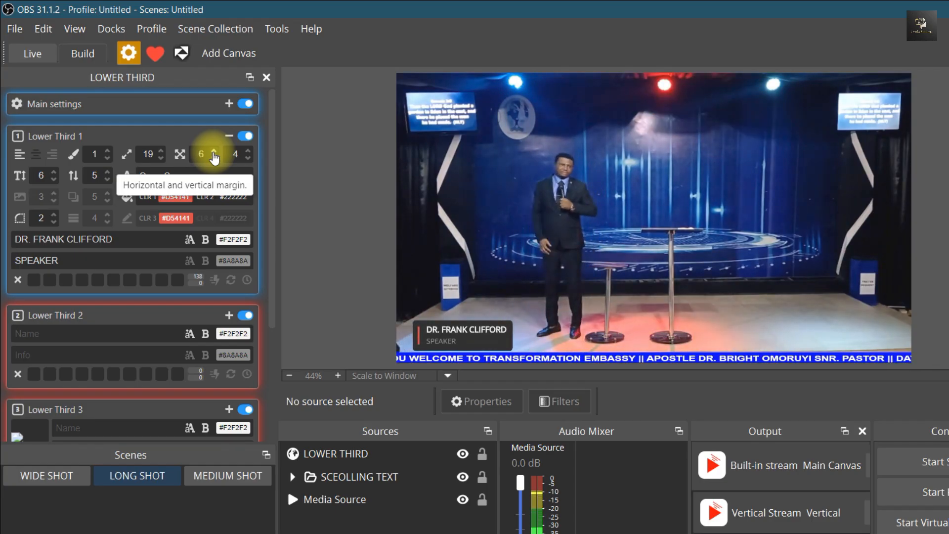
Try a horizontal margin of 9 on Lower Third 1 and settle on a horizontal margin of 2
{"action": "left_click", "coordinate": [213, 152]}
{"action": "left_click", "coordinate": [213, 152]}
{"action": "left_click", "coordinate": [214, 158]}
{"action": "left_click", "coordinate": [214, 159]}
{"action": "left_click", "coordinate": [213, 159]}
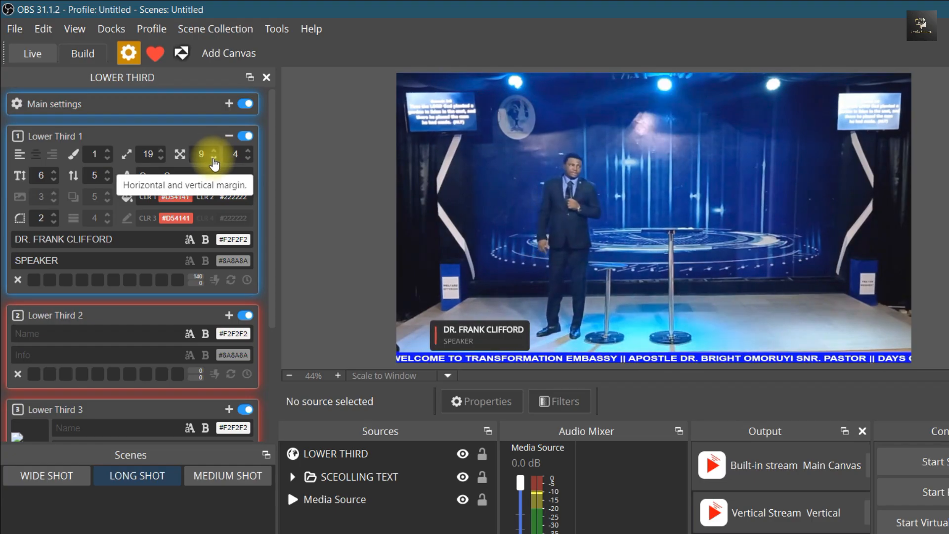
{"action": "left_click", "coordinate": [214, 159]}
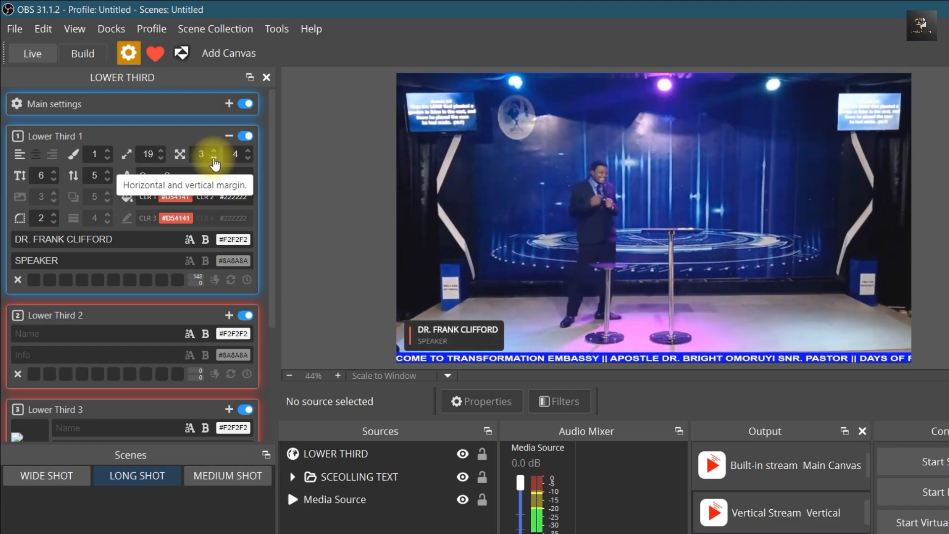
{"action": "left_click", "coordinate": [214, 158]}
{"action": "left_click", "coordinate": [213, 158]}
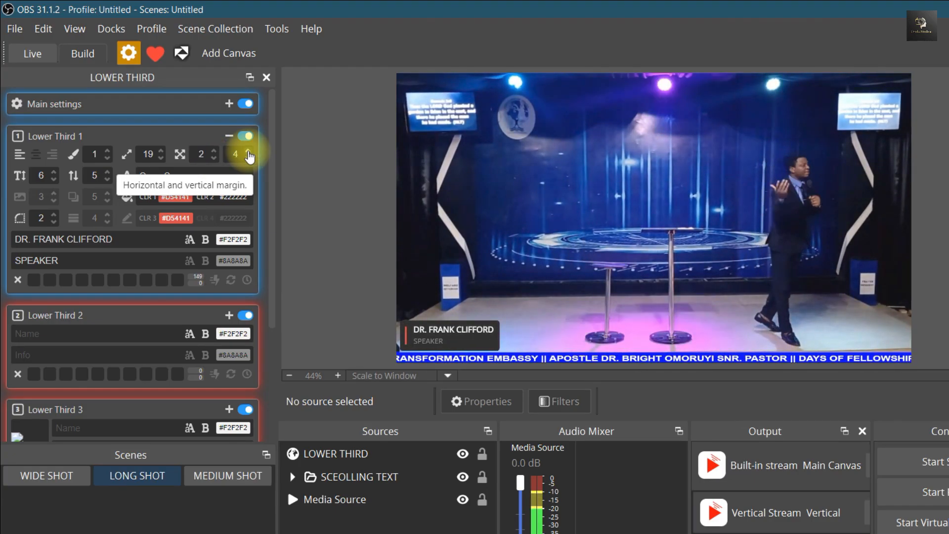
Try a vertical margin of 11 on Lower Third 1 and settle on a vertical margin of 5
{"action": "left_click", "coordinate": [248, 151]}
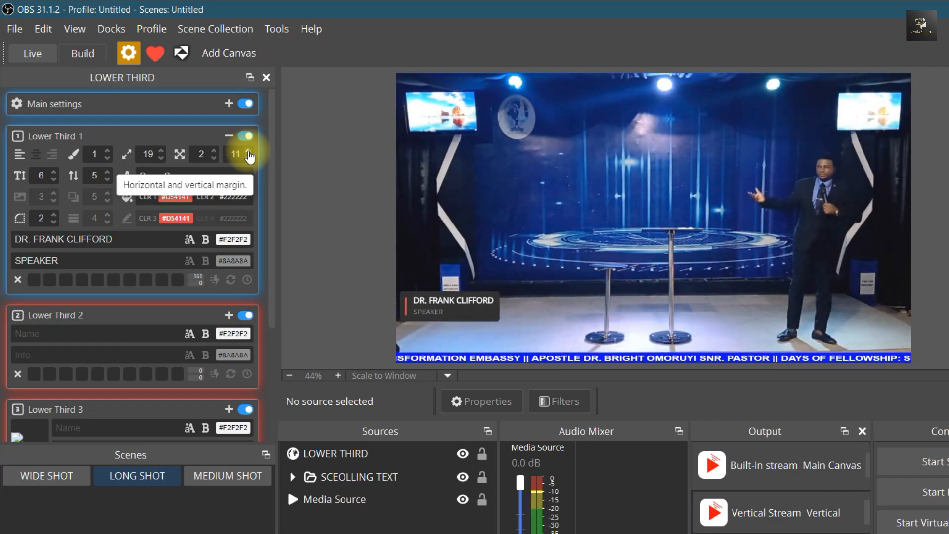
{"action": "left_click", "coordinate": [248, 158]}
{"action": "left_click", "coordinate": [248, 159]}
{"action": "left_click", "coordinate": [248, 159]}
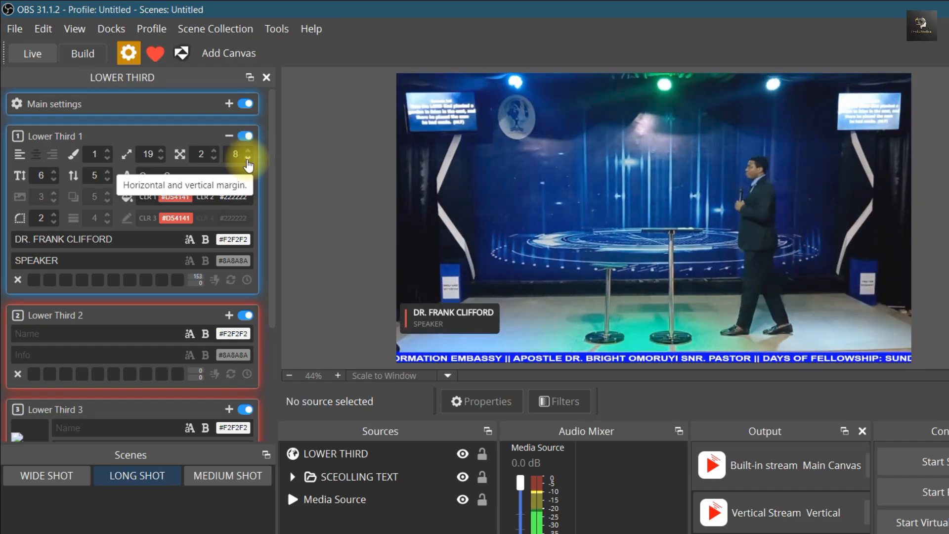
{"action": "left_click", "coordinate": [248, 159]}
{"action": "left_click", "coordinate": [248, 159]}
{"action": "left_click", "coordinate": [248, 159]}
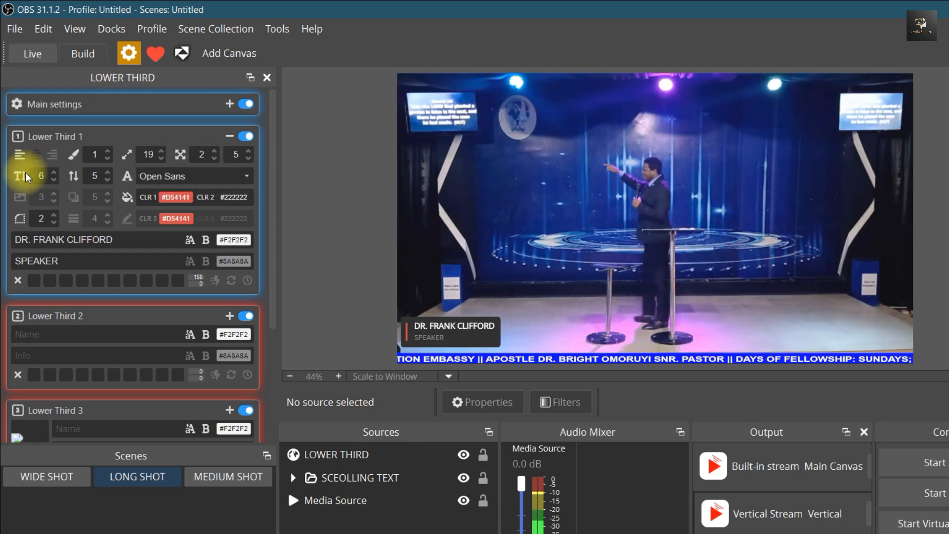
Try a text size ratio of 1 and a text spacing of -3 on Lower Third 1, returning them to 6 and 5
{"action": "left_click", "coordinate": [54, 173]}
{"action": "left_click", "coordinate": [54, 172]}
{"action": "left_click", "coordinate": [54, 172]}
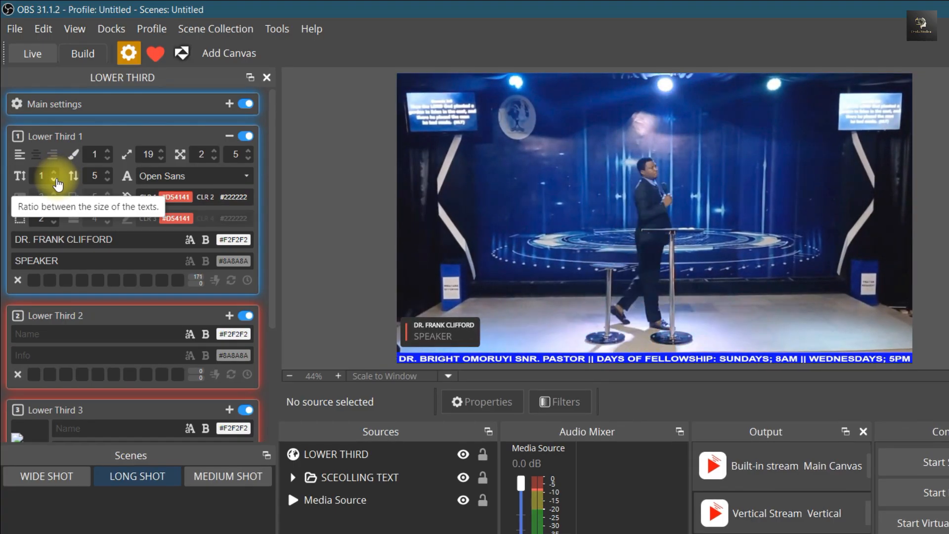
{"action": "left_click", "coordinate": [54, 180]}
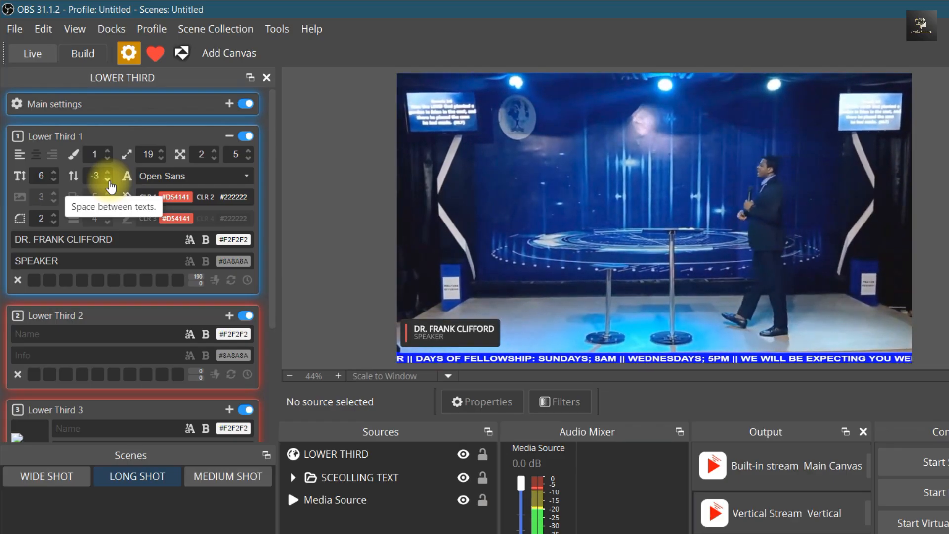
{"action": "left_click", "coordinate": [108, 180]}
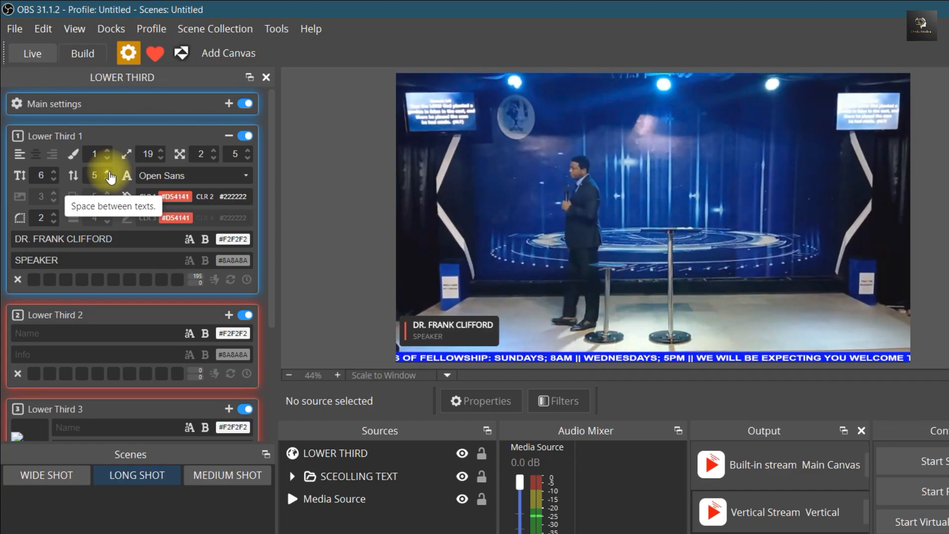
Try the Raleway font on Lower Third 1 and settle on Lora
{"action": "left_click", "coordinate": [246, 177]}
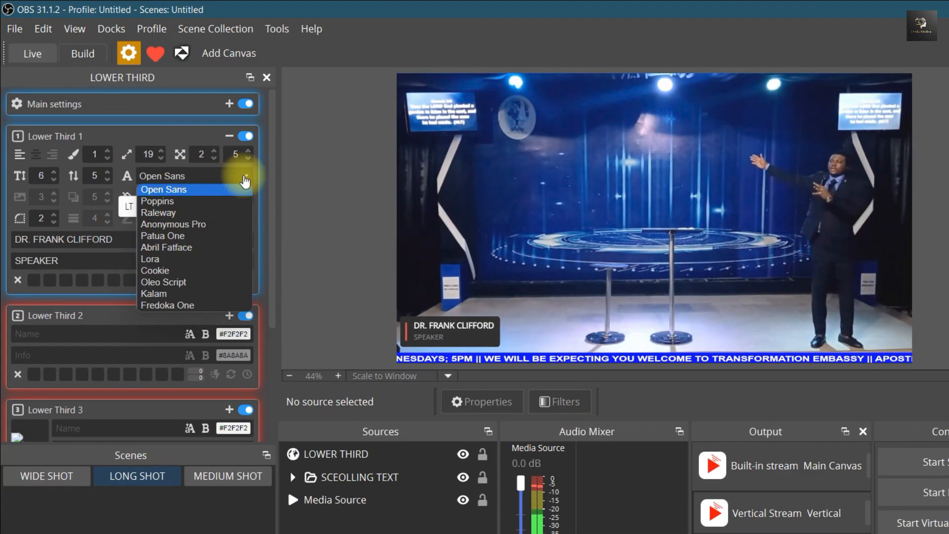
{"action": "left_click", "coordinate": [206, 213]}
{"action": "left_click", "coordinate": [242, 177]}
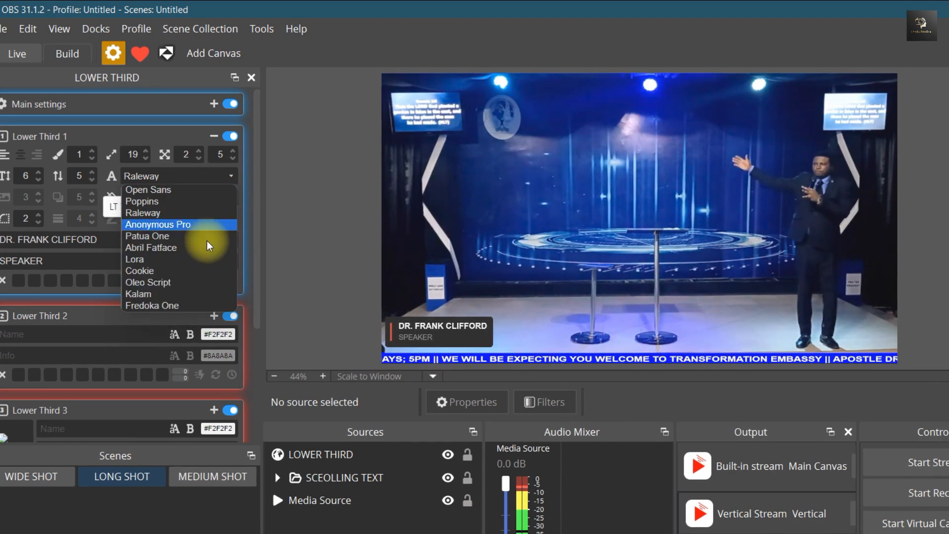
{"action": "left_click", "coordinate": [202, 259]}
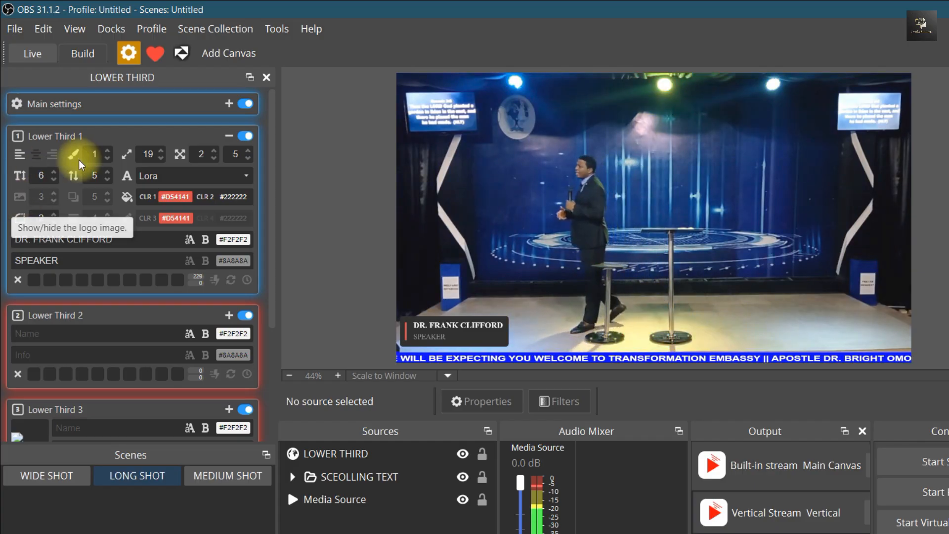
Try the logo image and style 2 on Lower Third 1, returning to style 1 with the logo hidden
{"action": "left_click", "coordinate": [19, 197]}
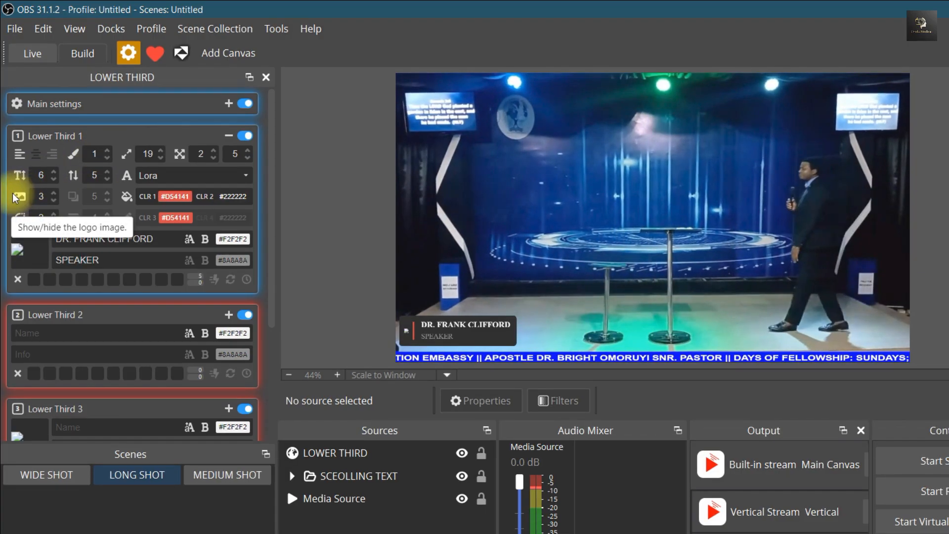
{"action": "left_click", "coordinate": [107, 151]}
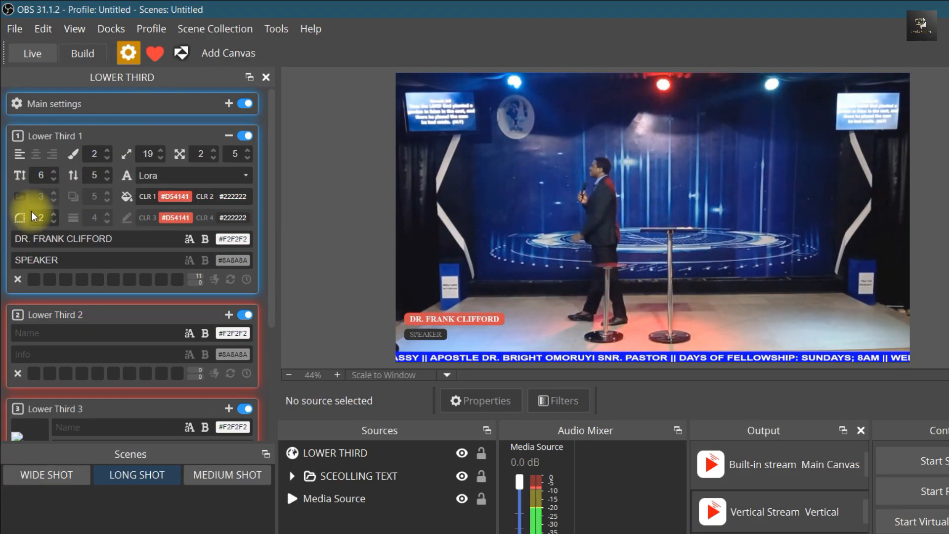
{"action": "left_click", "coordinate": [107, 150]}
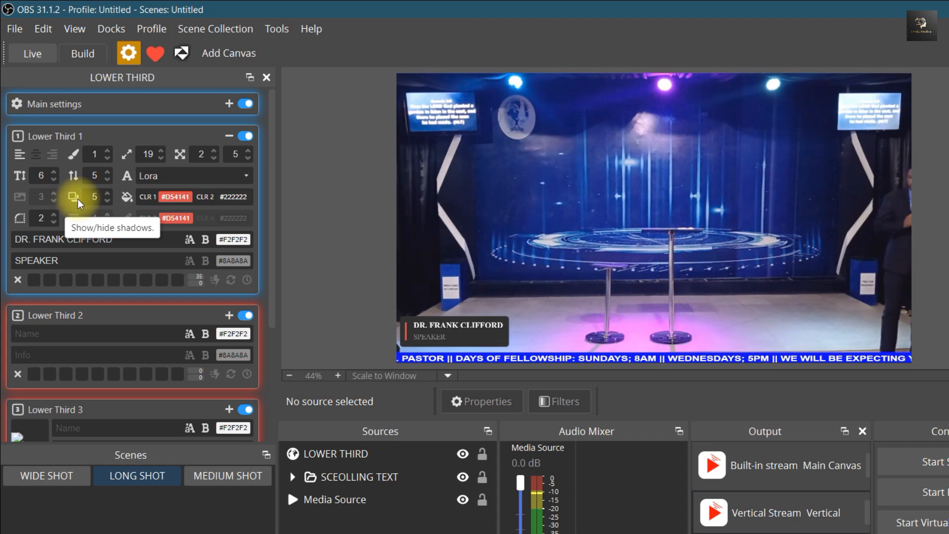
Enable shadows on Lower Third 1, try a shadow opacity of 9 and settle on 1
{"action": "left_click", "coordinate": [107, 196]}
{"action": "left_click", "coordinate": [107, 196]}
{"action": "left_click", "coordinate": [107, 196]}
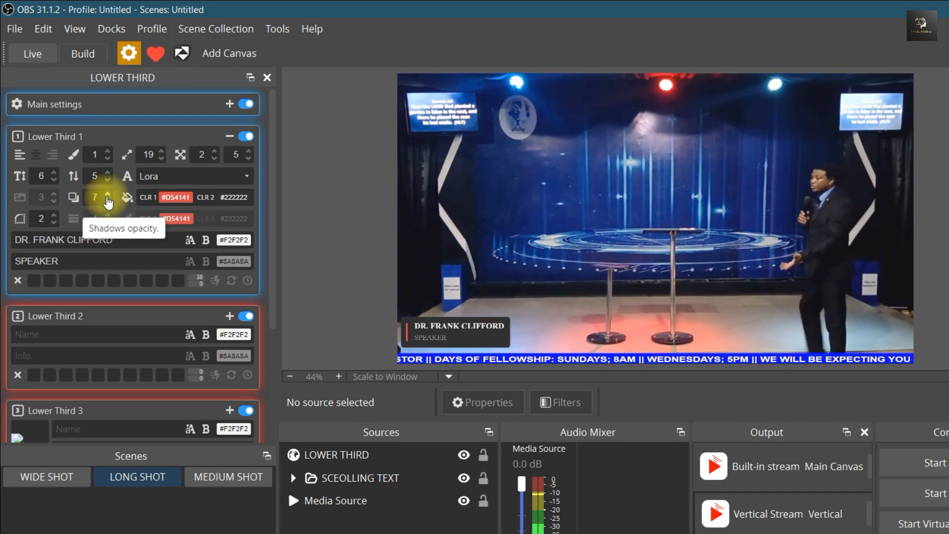
{"action": "left_click", "coordinate": [107, 196]}
{"action": "left_click", "coordinate": [107, 196]}
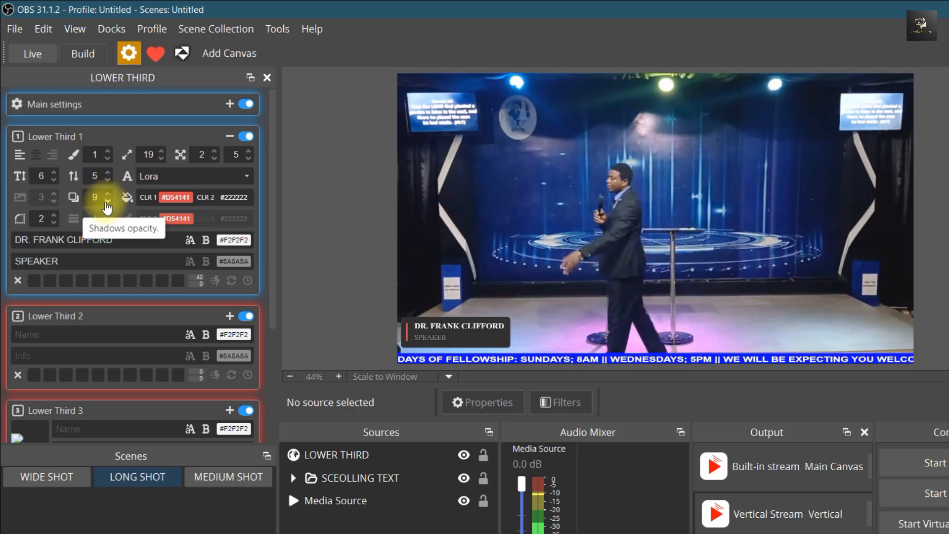
{"action": "left_click", "coordinate": [107, 197]}
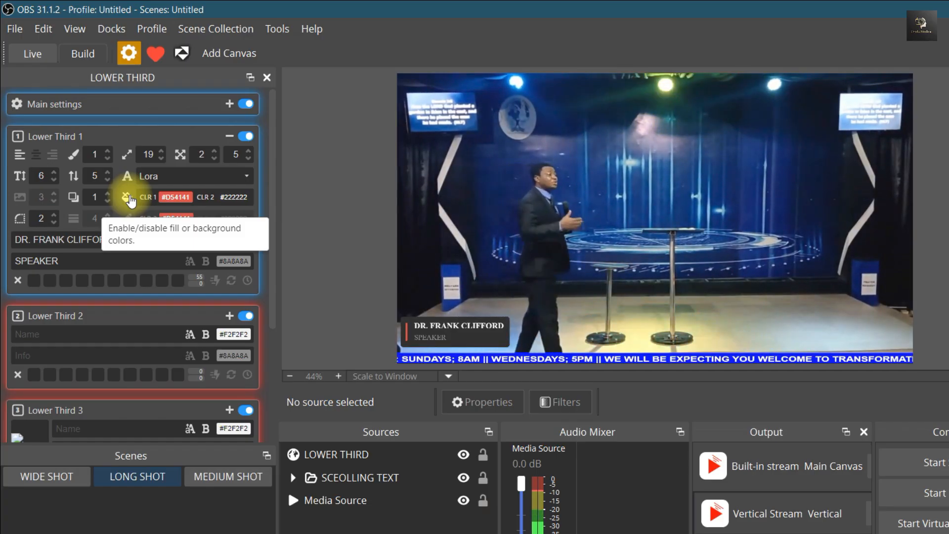
Set the fill colors of Lower Third 1 to #E74646 and #070904 and show its logo image
{"action": "left_click", "coordinate": [166, 198]}
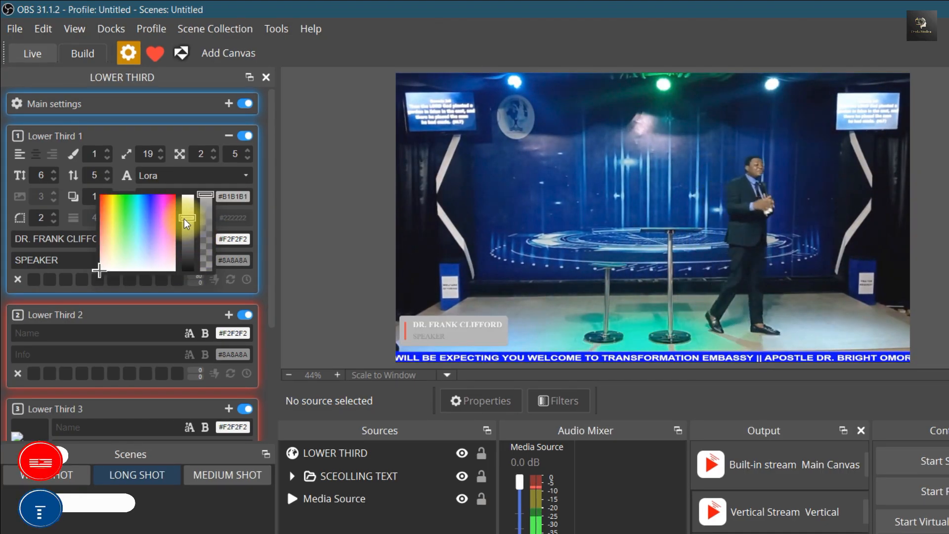
{"action": "left_click", "coordinate": [150, 217]}
{"action": "mouse_move", "coordinate": [151, 217]}
{"action": "left_mouse_down"}
{"action": "mouse_move", "coordinate": [121, 212]}
{"action": "mouse_move", "coordinate": [117, 226]}
{"action": "left_mouse_up"}
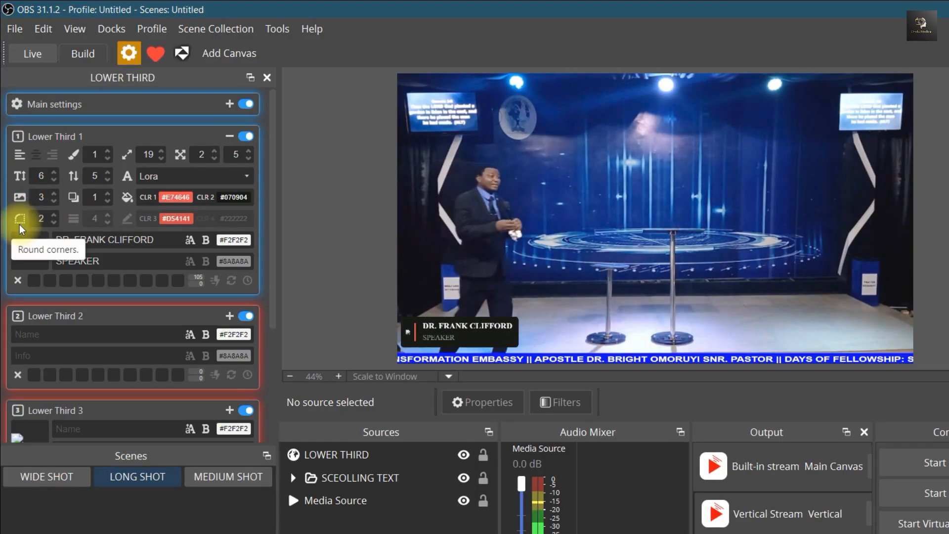
Try a corner rounding of 10 on Lower Third 1 and set it to 0 for square corners
{"action": "left_click", "coordinate": [54, 217]}
{"action": "left_click", "coordinate": [55, 216]}
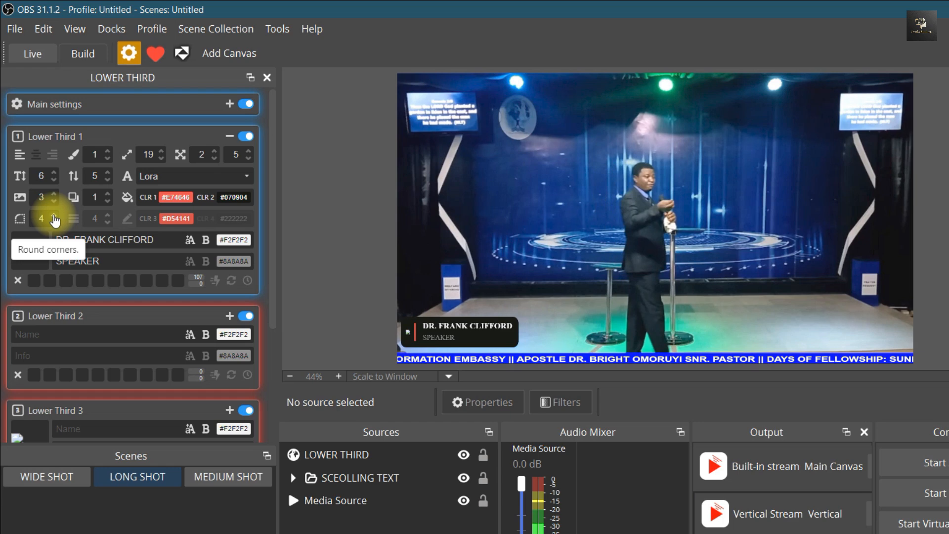
{"action": "left_click", "coordinate": [54, 216]}
{"action": "left_click", "coordinate": [54, 216]}
{"action": "left_click", "coordinate": [55, 216]}
{"action": "left_click", "coordinate": [54, 216]}
{"action": "left_click", "coordinate": [54, 216]}
{"action": "left_click", "coordinate": [54, 216]}
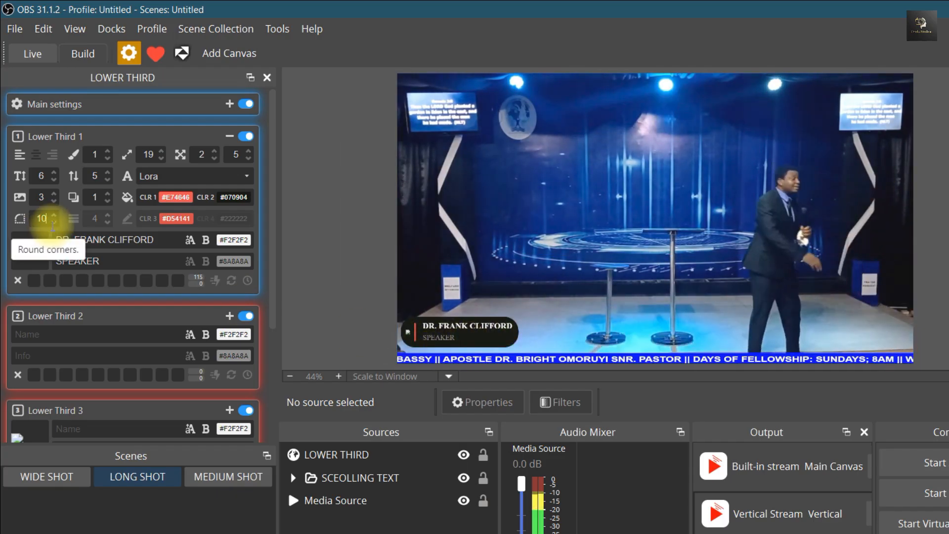
{"action": "scroll", "coordinate": [53, 222], "scroll_direction": "down", "scroll_amount": 6}
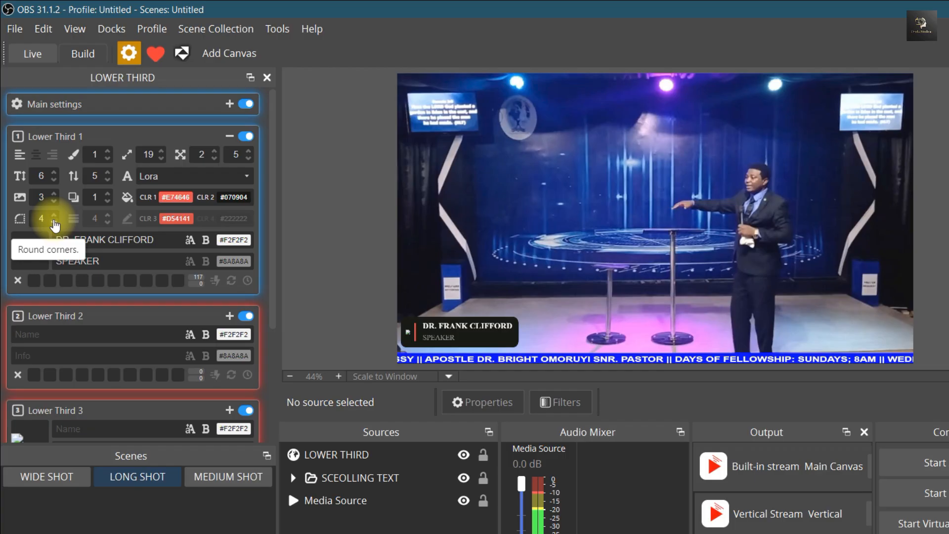
{"action": "scroll", "coordinate": [55, 225], "scroll_direction": "down", "scroll_amount": 4}
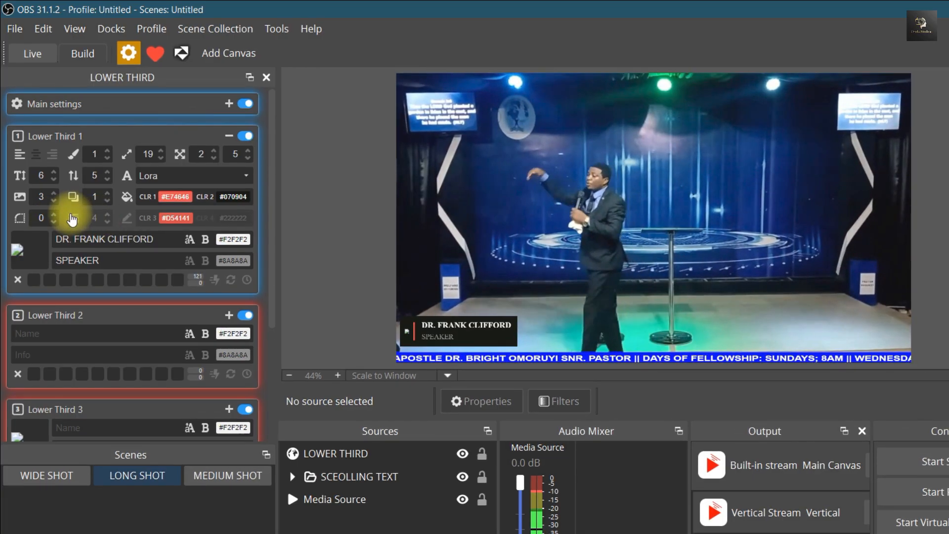
Enable the border on Lower Third 1, try a thickness of 10 and settle on 2
{"action": "left_click", "coordinate": [72, 219]}
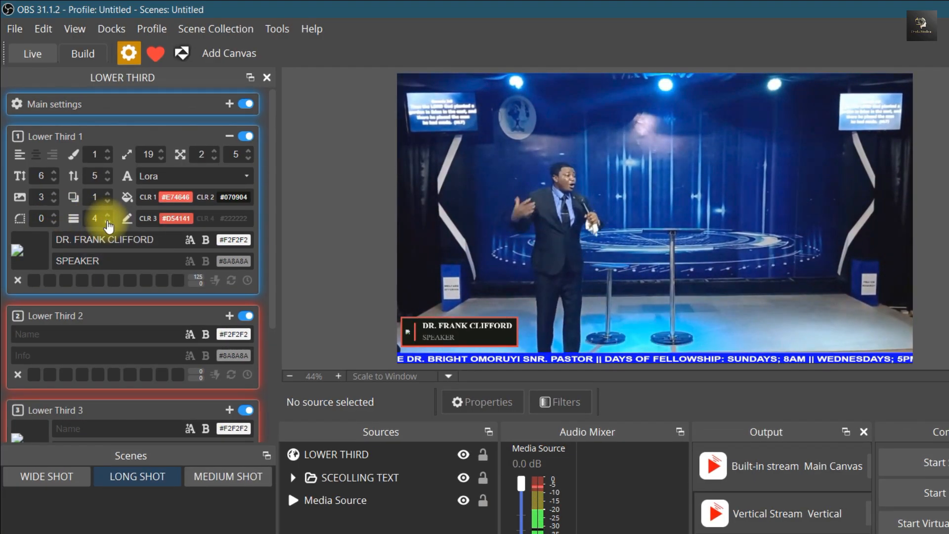
{"action": "scroll", "coordinate": [109, 222], "scroll_direction": "up", "scroll_amount": 5}
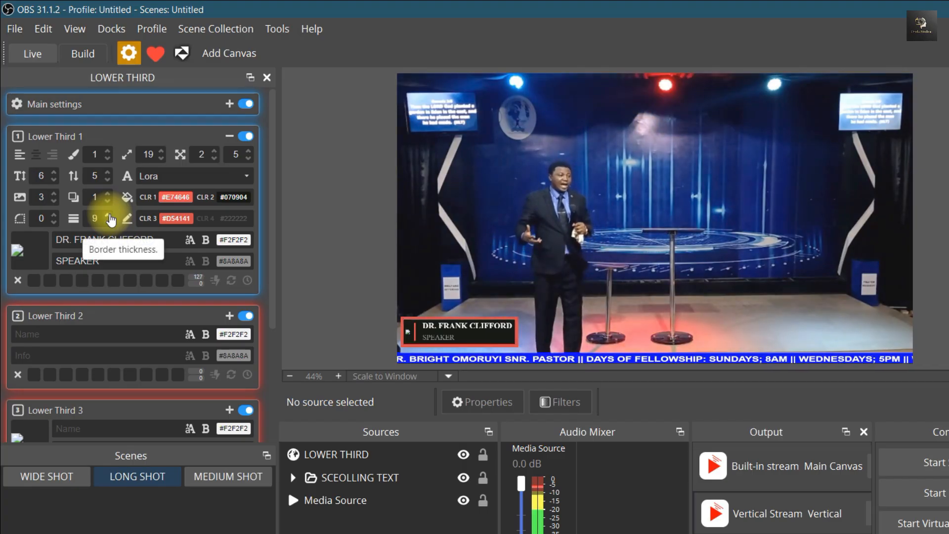
{"action": "scroll", "coordinate": [111, 220], "scroll_direction": "up", "scroll_amount": 1}
{"action": "scroll", "coordinate": [110, 228], "scroll_direction": "down", "scroll_amount": 3}
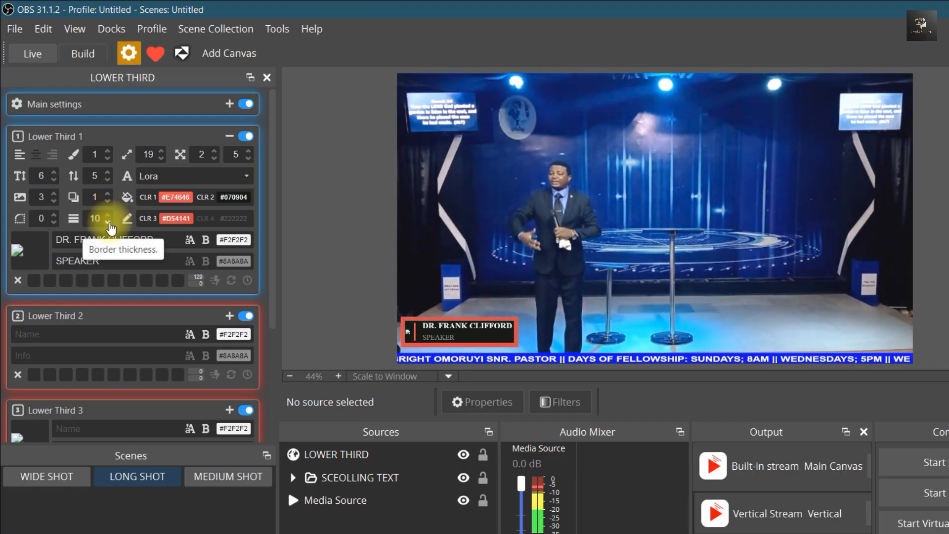
{"action": "scroll", "coordinate": [109, 222], "scroll_direction": "down", "scroll_amount": 3}
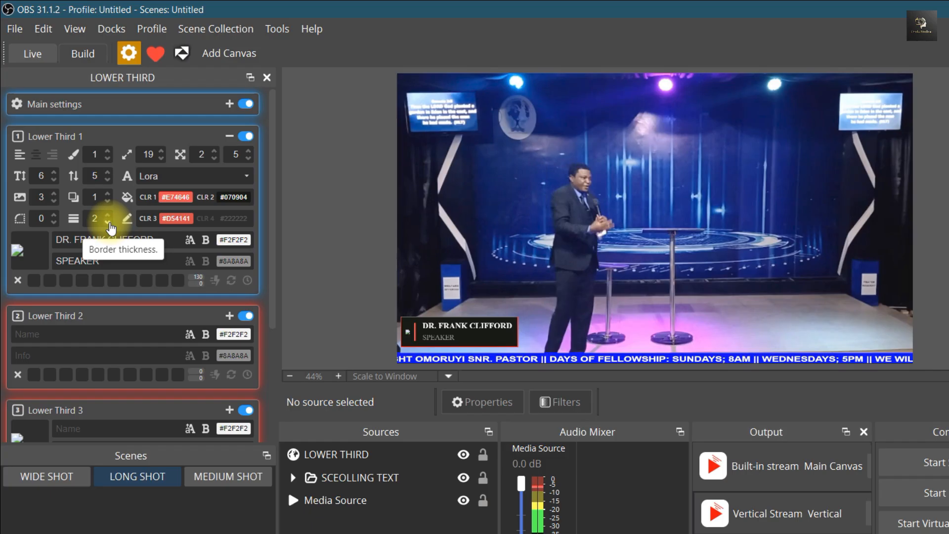
{"action": "left_click", "coordinate": [71, 222]}
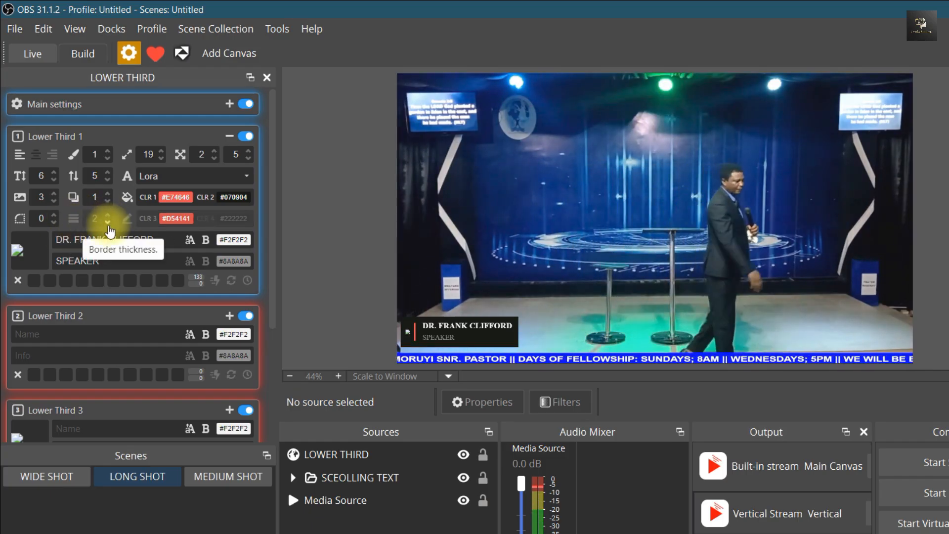
{"action": "left_click", "coordinate": [74, 218]}
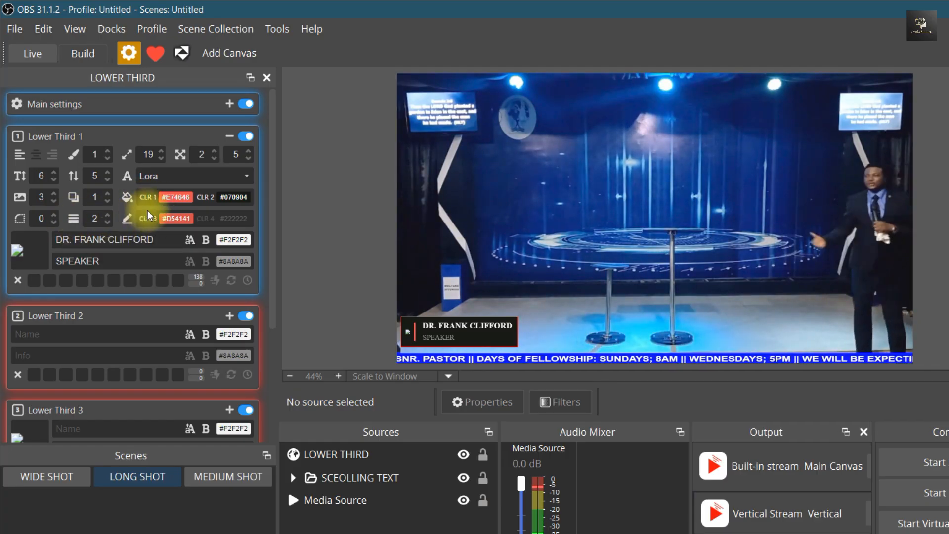
Try purple for the border color of Lower Third 1 and settle on the green #2AD535
{"action": "left_click", "coordinate": [176, 220]}
{"action": "left_click", "coordinate": [95, 246]}
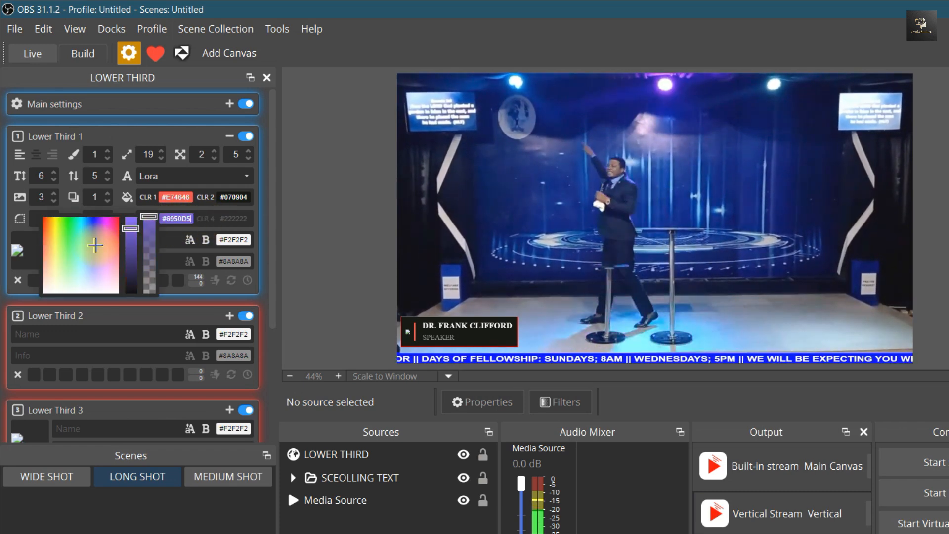
{"action": "left_click", "coordinate": [70, 231]}
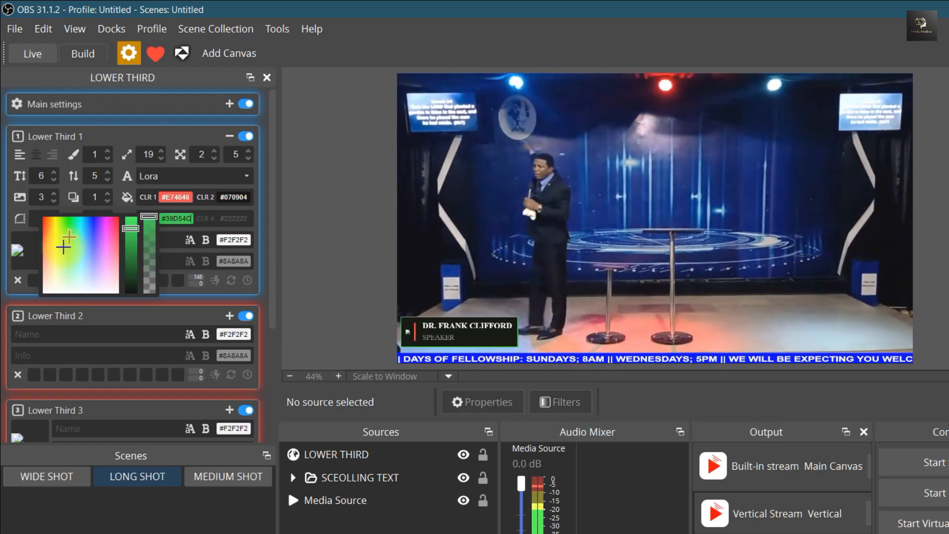
{"action": "left_click", "coordinate": [100, 240]}
{"action": "left_click", "coordinate": [190, 249]}
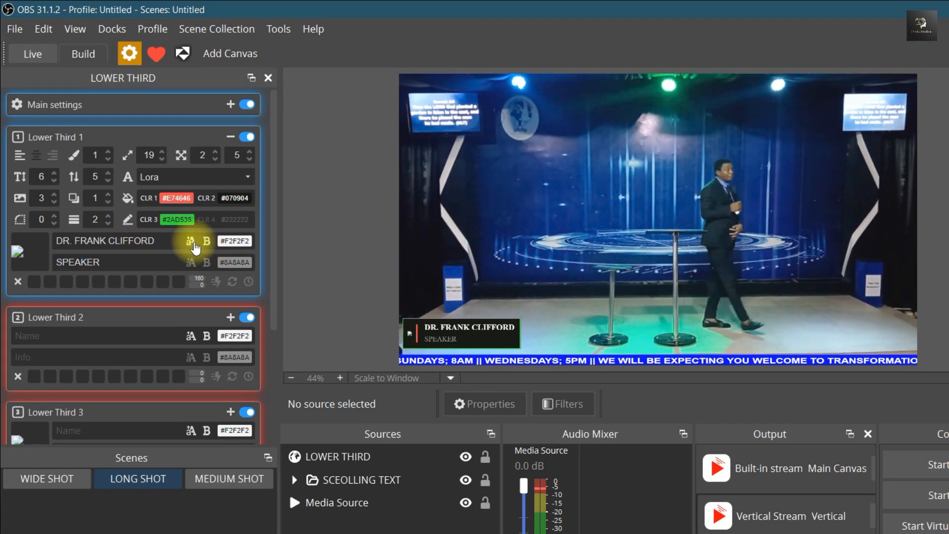
Try removing the bold from the name text of Lower Third 1 and restore it
{"action": "left_click", "coordinate": [208, 240]}
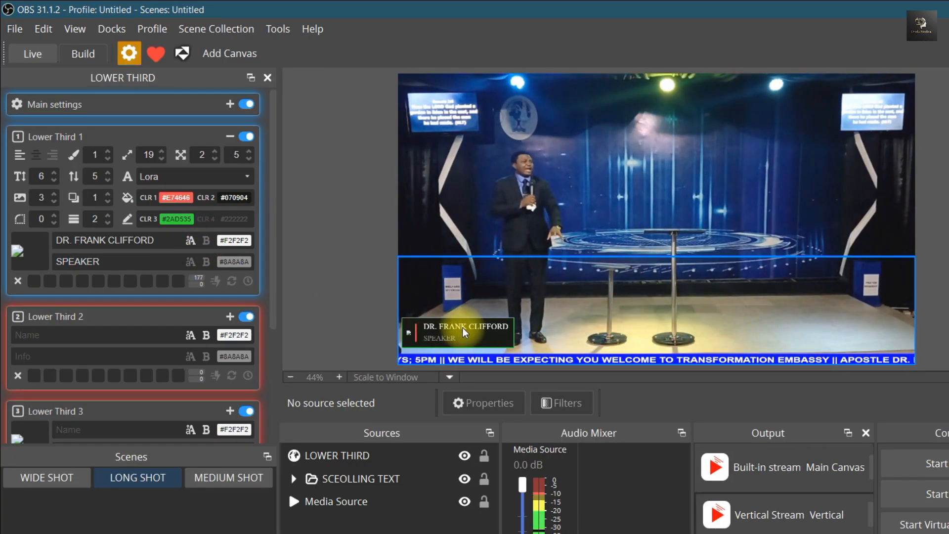
{"action": "left_click", "coordinate": [209, 241]}
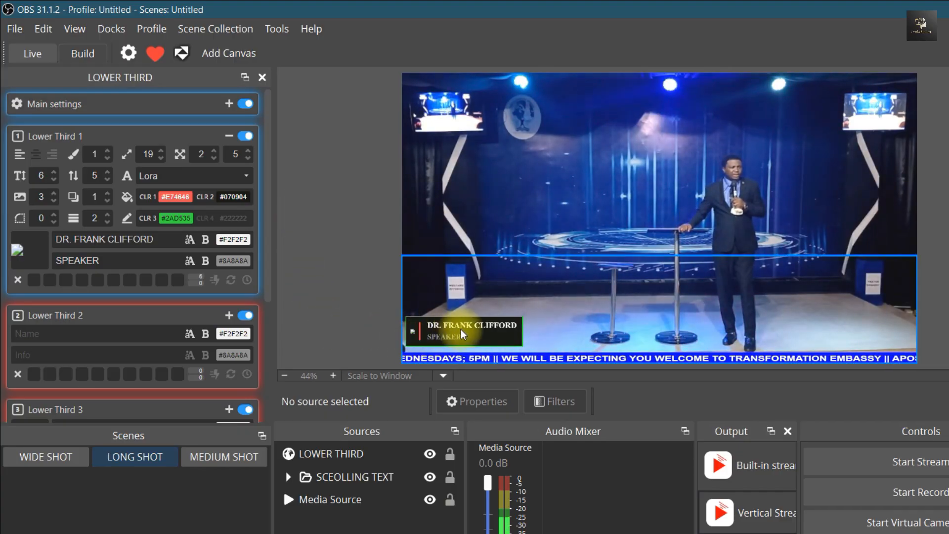
{"action": "left_click", "coordinate": [31, 247]}
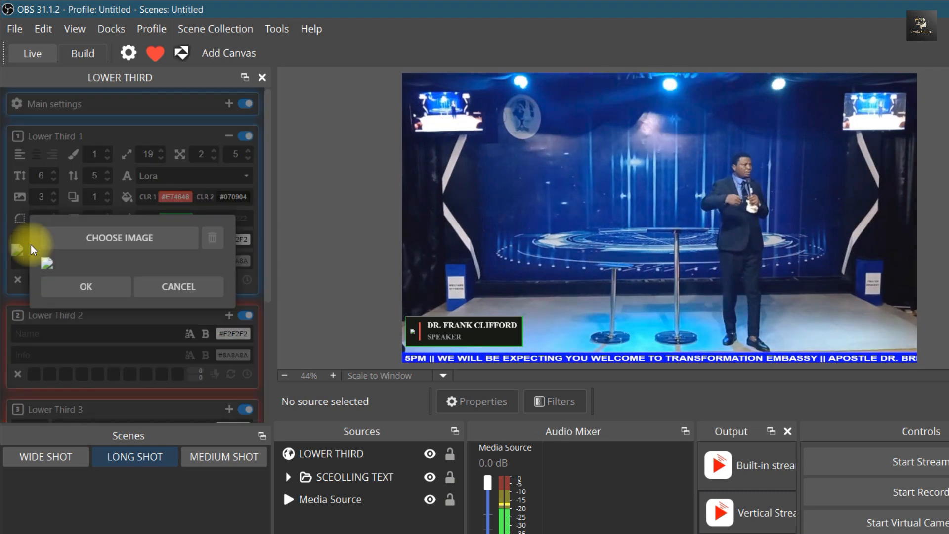
{"action": "left_click", "coordinate": [94, 239]}
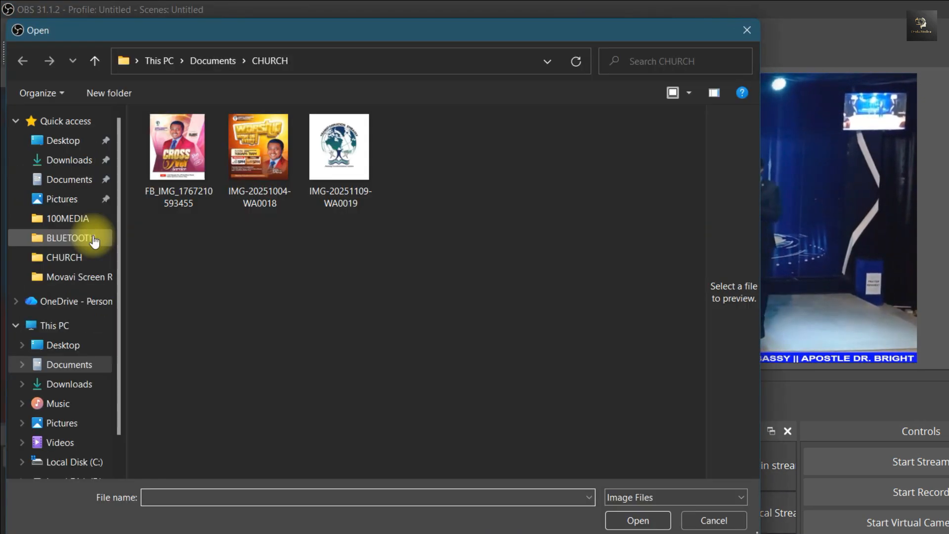
{"action": "left_click", "coordinate": [180, 156]}
{"action": "left_click", "coordinate": [637, 519]}
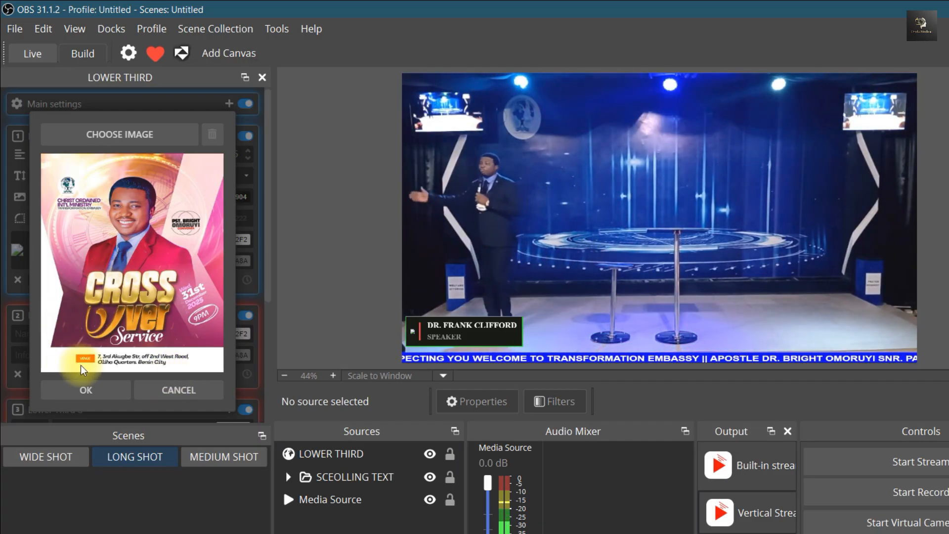
{"action": "left_click", "coordinate": [81, 390]}
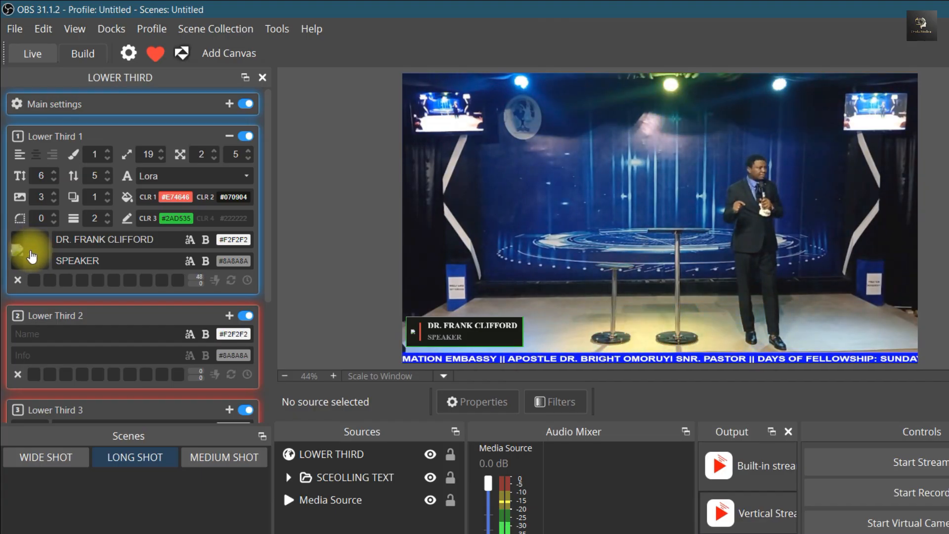
{"action": "left_click", "coordinate": [30, 250]}
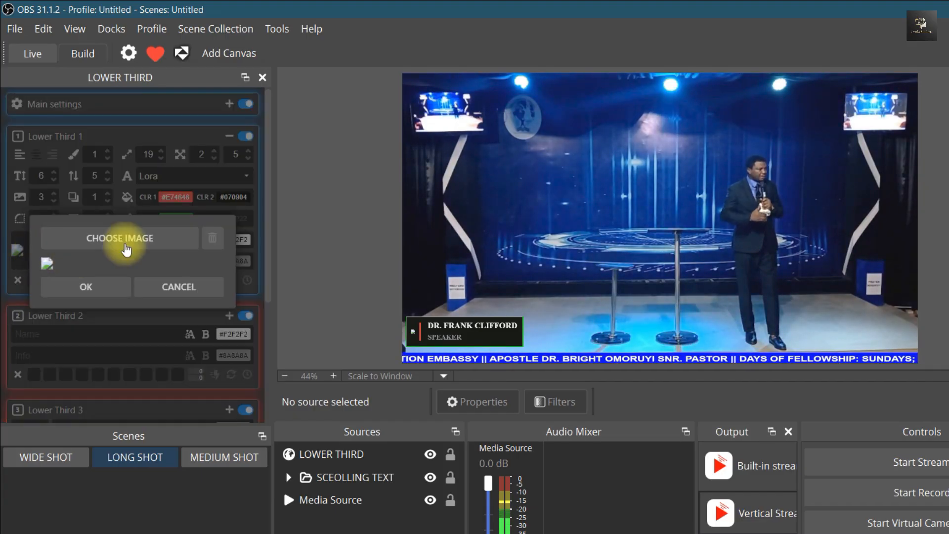
{"action": "left_click", "coordinate": [126, 241]}
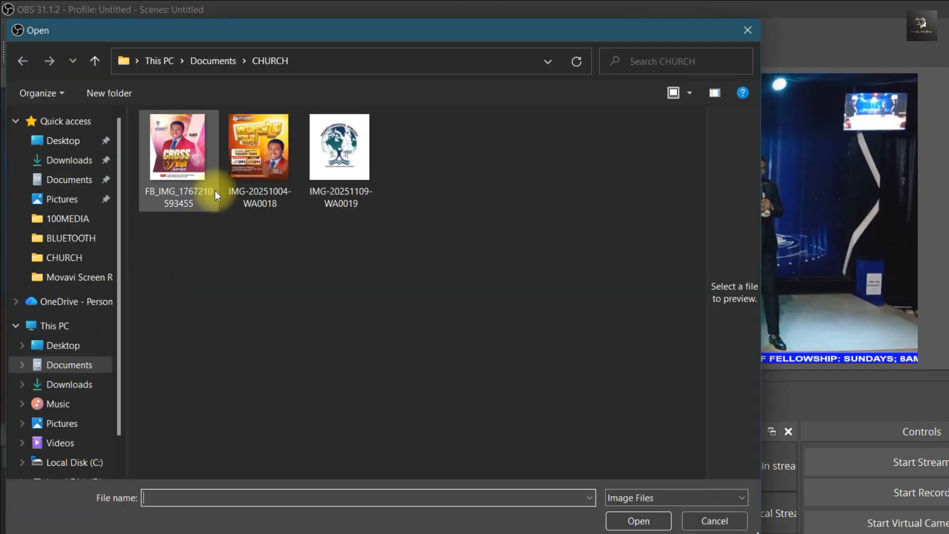
{"action": "left_click", "coordinate": [637, 521]}
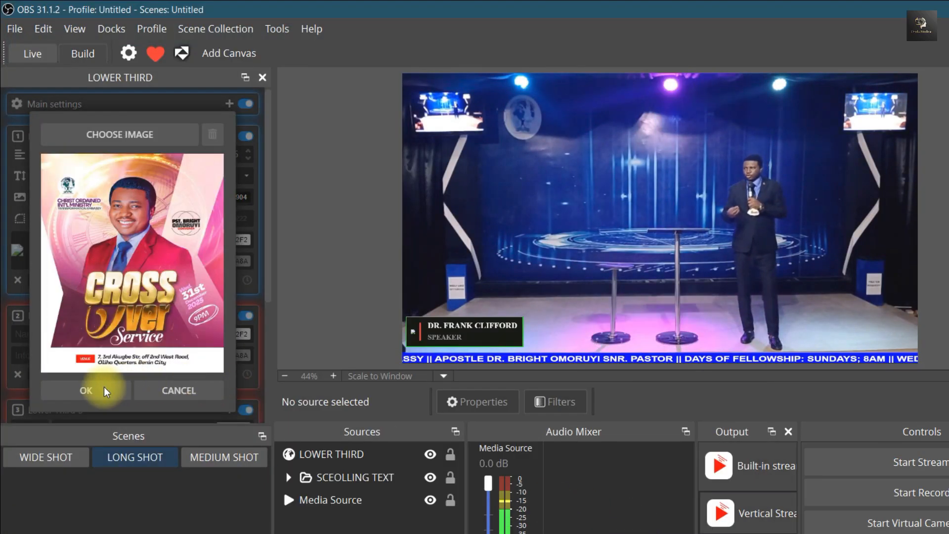
{"action": "left_click", "coordinate": [103, 389]}
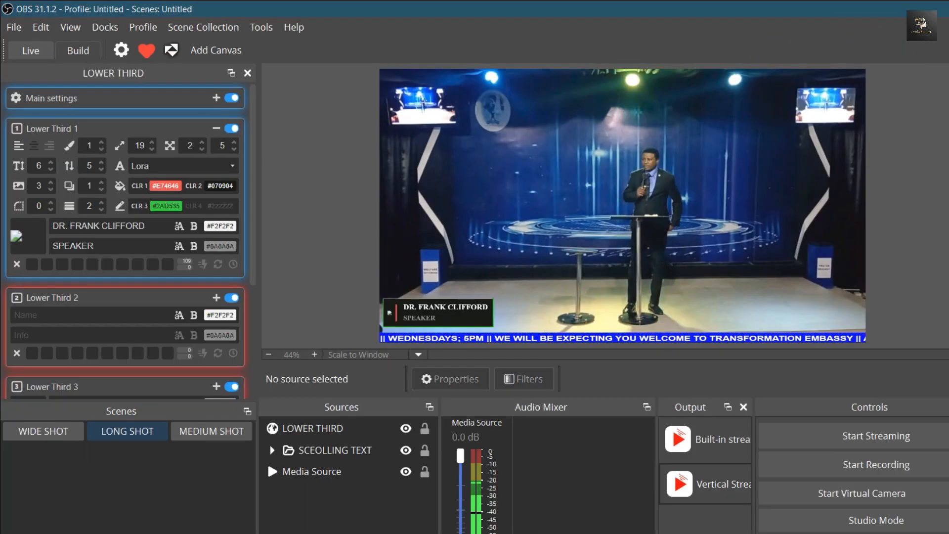
{"action": "left_click", "coordinate": [858, 11]}
{"action": "left_click_drag", "start_coordinate": [262, 276], "coordinate": [130, 111]}
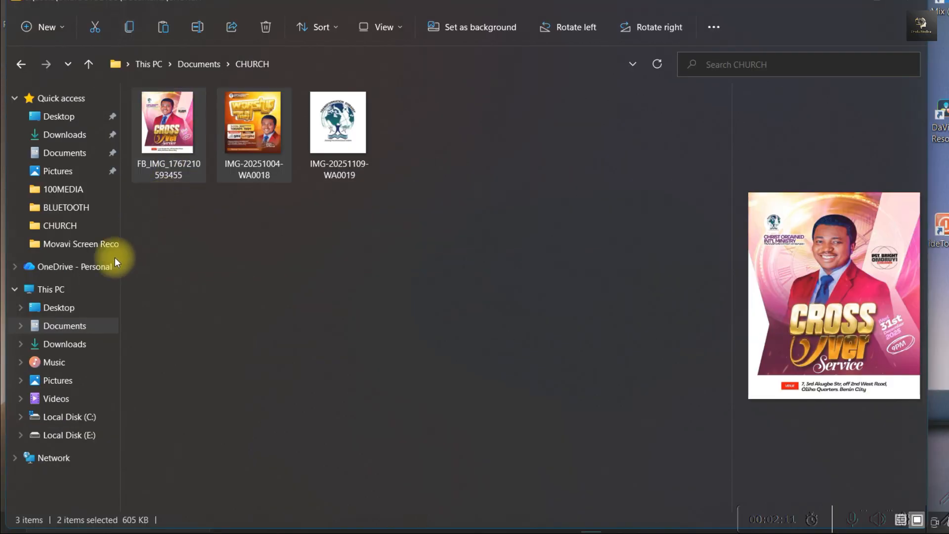
{"action": "left_click", "coordinate": [70, 417]}
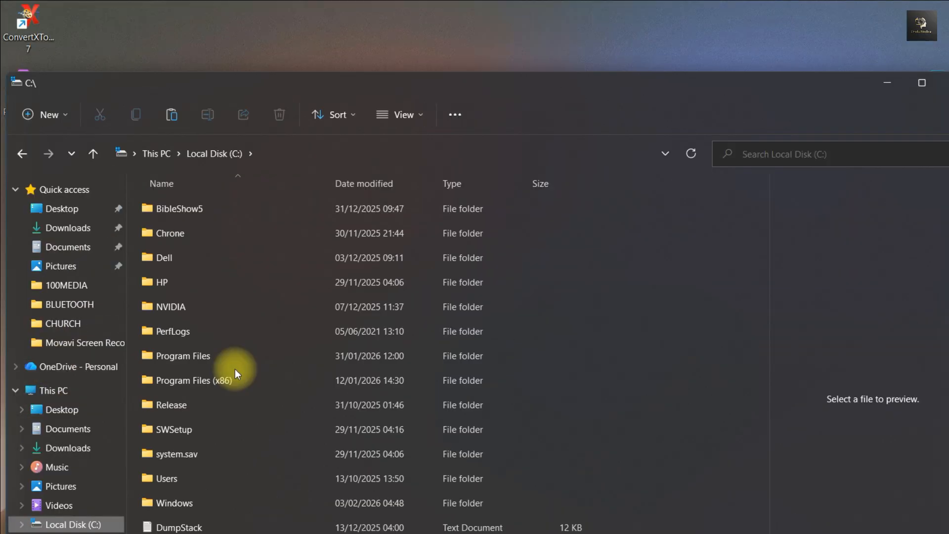
{"action": "double_click", "coordinate": [148, 255]}
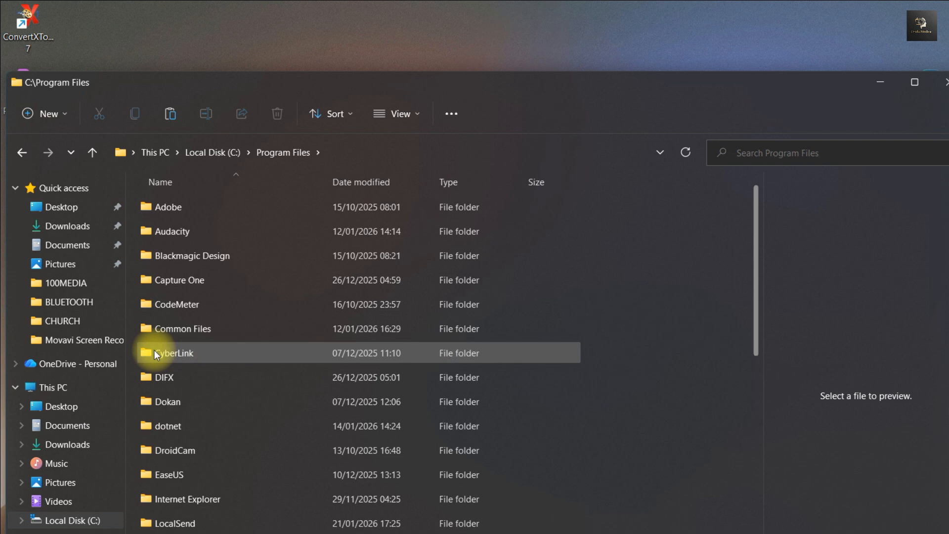
{"action": "scroll", "coordinate": [163, 421], "scroll_direction": "down", "scroll_amount": 5}
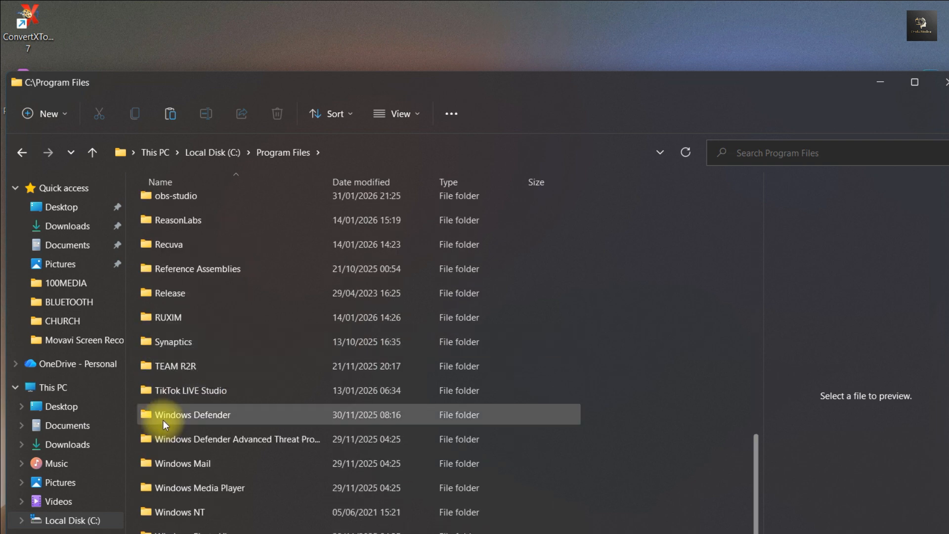
{"action": "left_click", "coordinate": [151, 194]}
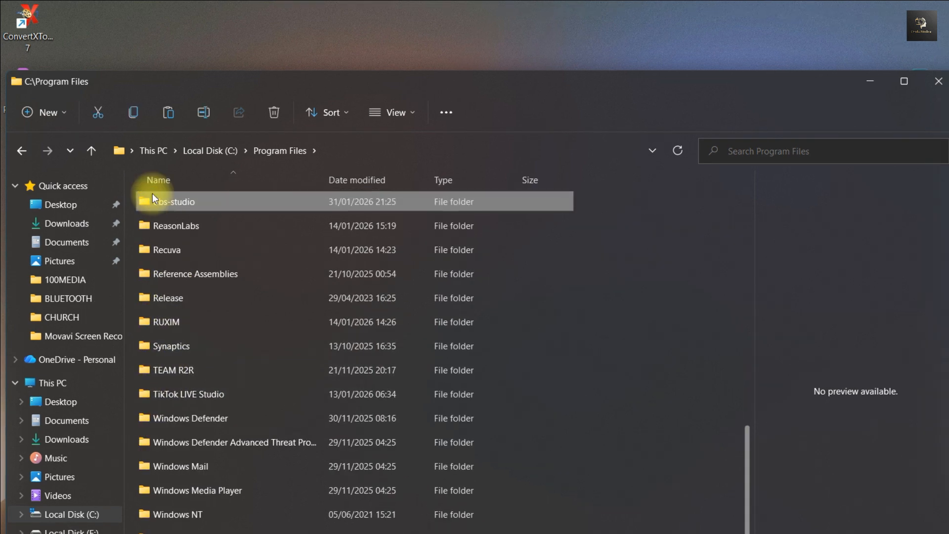
{"action": "double_click", "coordinate": [153, 197]}
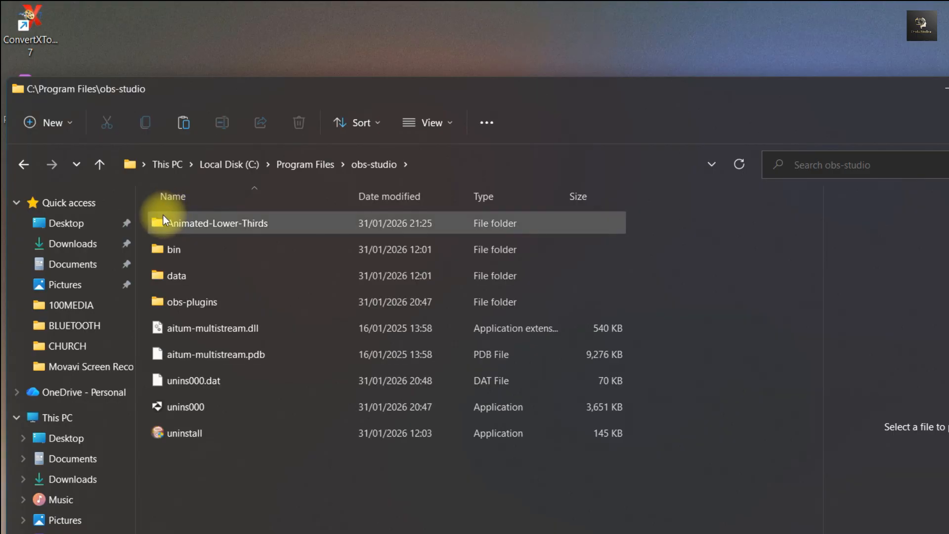
{"action": "double_click", "coordinate": [171, 223]}
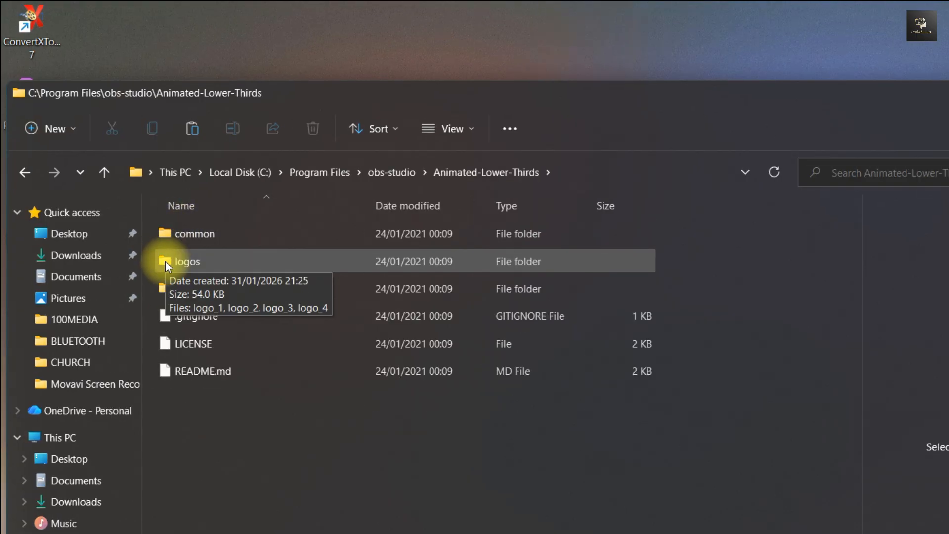
{"action": "double_click", "coordinate": [165, 260]}
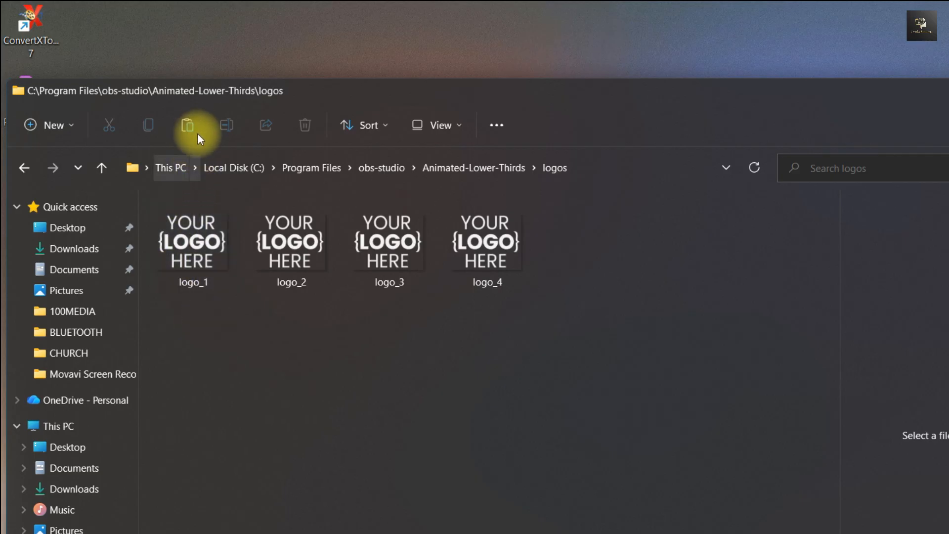
{"action": "left_click", "coordinate": [186, 125]}
{"action": "left_click", "coordinate": [297, 318]}
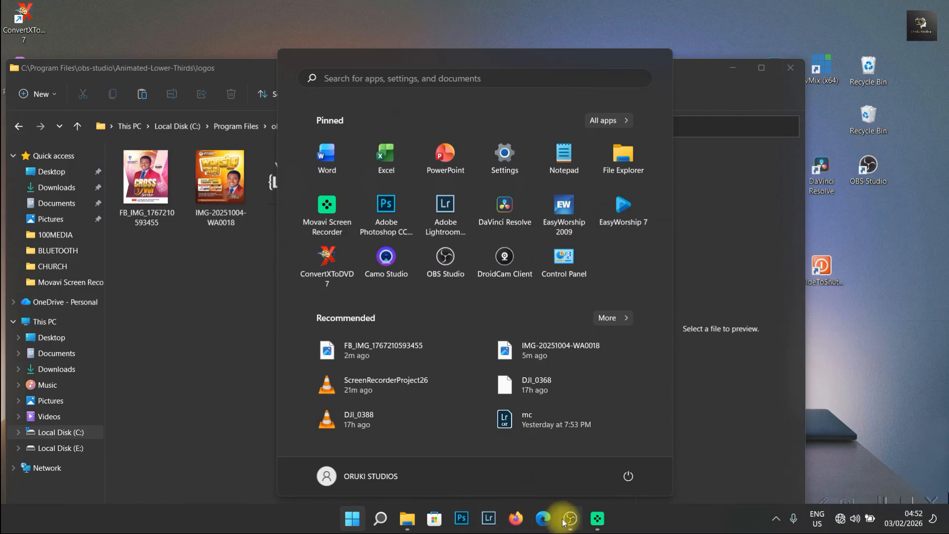
Return to OBS and browse for Lower Third 1's logo image in C:\Program Files\obs-studio\Animated-Lower-Thirds\logos
{"action": "left_click", "coordinate": [566, 517]}
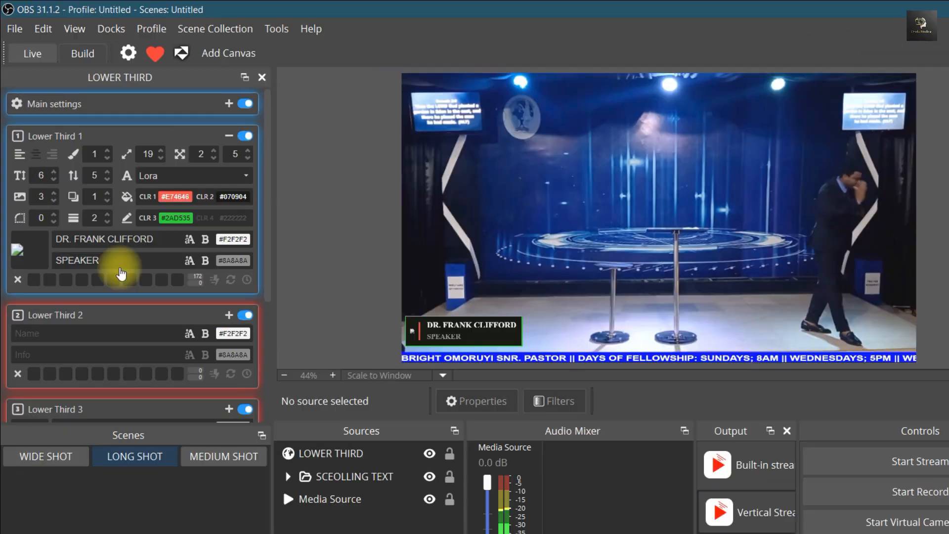
{"action": "left_click", "coordinate": [25, 253]}
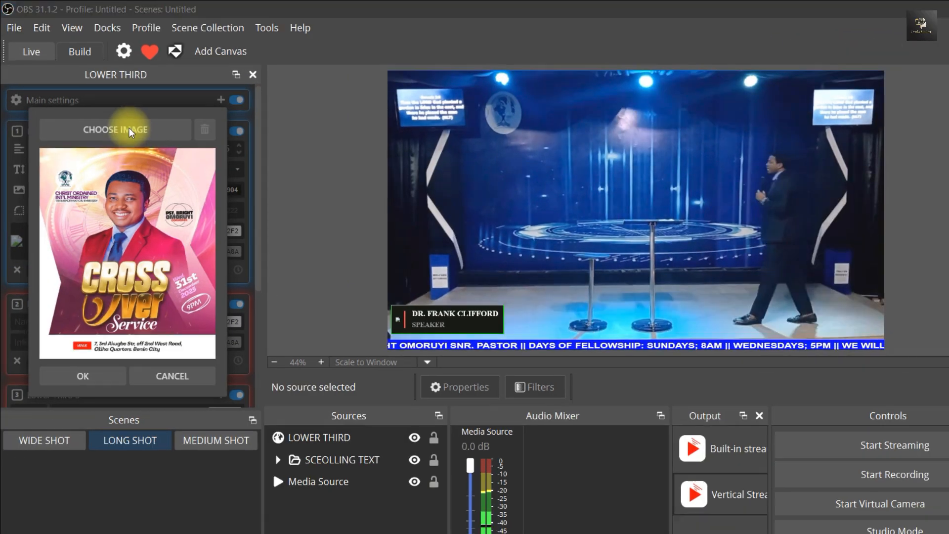
{"action": "left_click", "coordinate": [129, 127]}
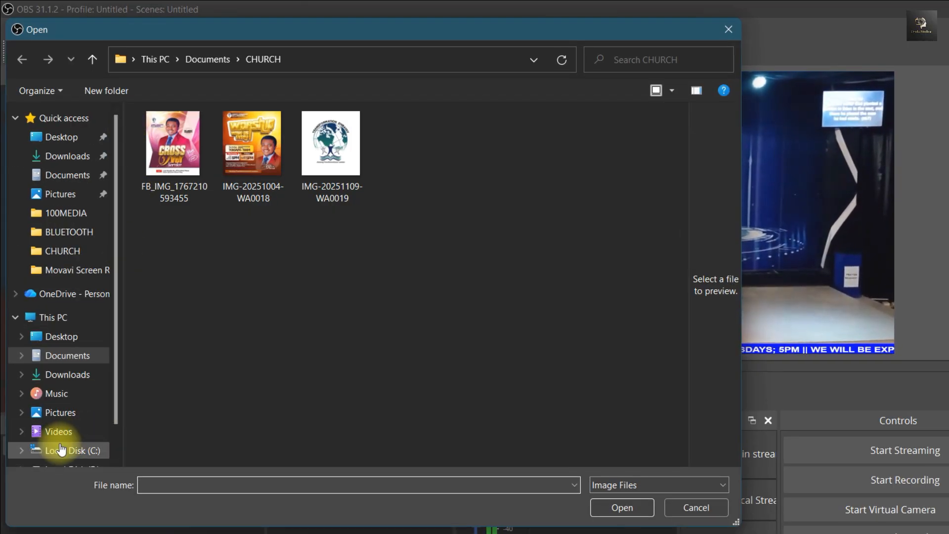
{"action": "left_click", "coordinate": [61, 449]}
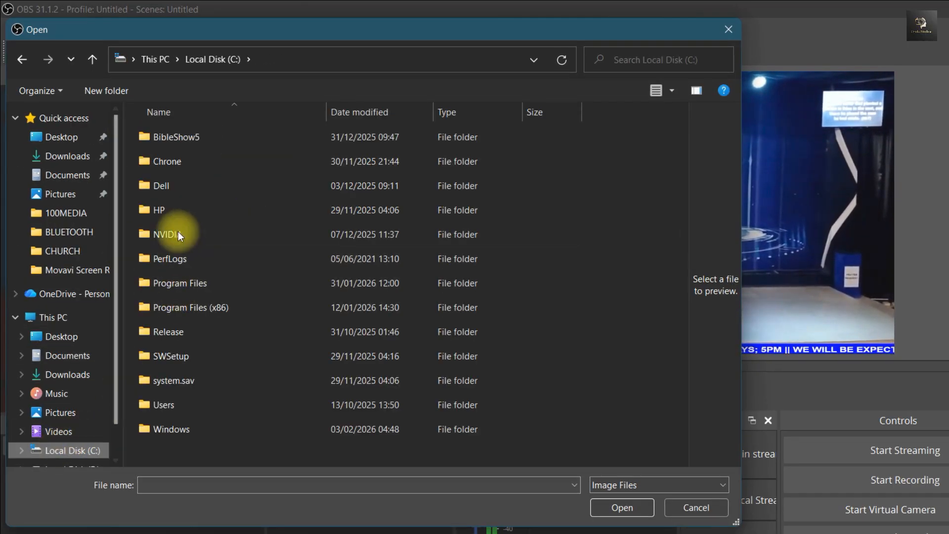
{"action": "double_click", "coordinate": [143, 285]}
{"action": "scroll", "coordinate": [168, 262], "scroll_direction": "down", "scroll_amount": 5}
{"action": "scroll", "coordinate": [168, 262], "scroll_direction": "down", "scroll_amount": 1}
{"action": "left_click", "coordinate": [170, 246]}
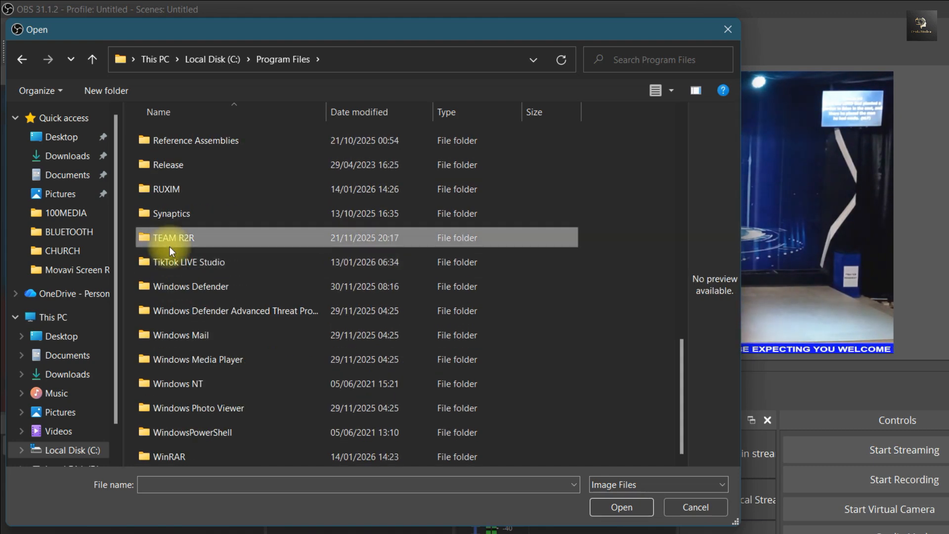
{"action": "key", "text": "o"}
{"action": "double_click", "coordinate": [150, 143]}
{"action": "double_click", "coordinate": [149, 139]}
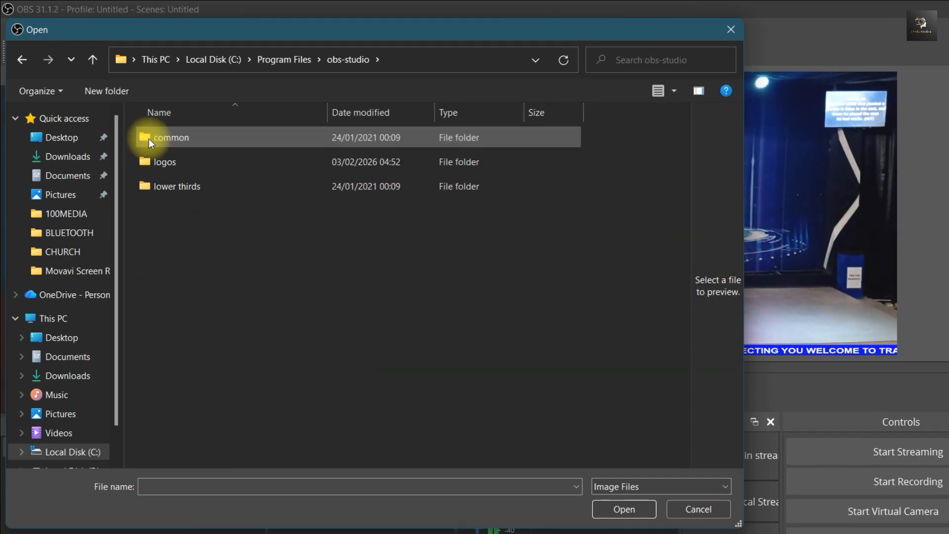
{"action": "double_click", "coordinate": [150, 167]}
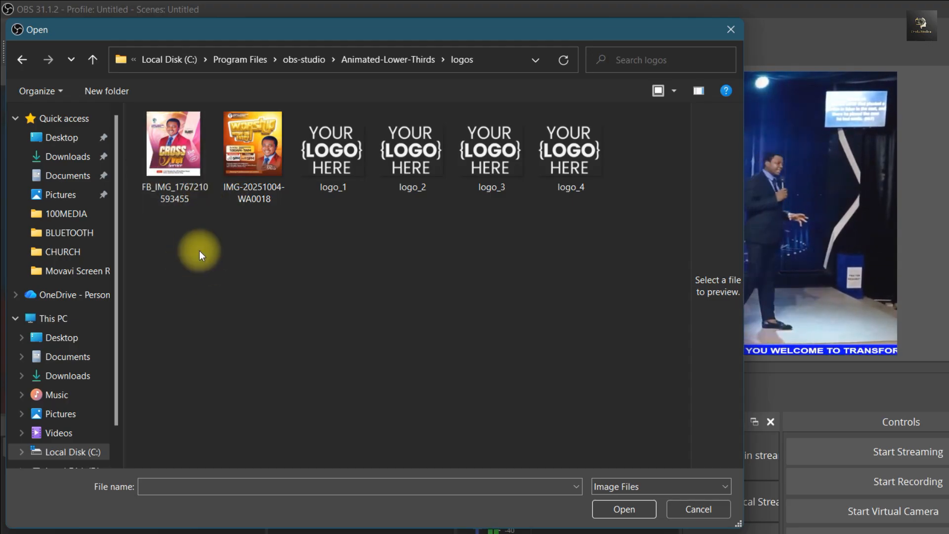
{"action": "left_click", "coordinate": [186, 179]}
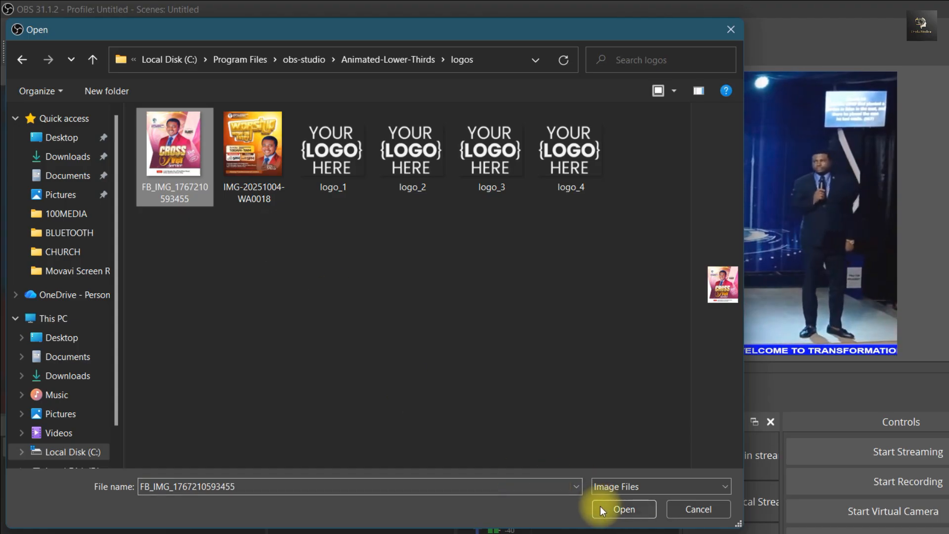
{"action": "left_click", "coordinate": [624, 508]}
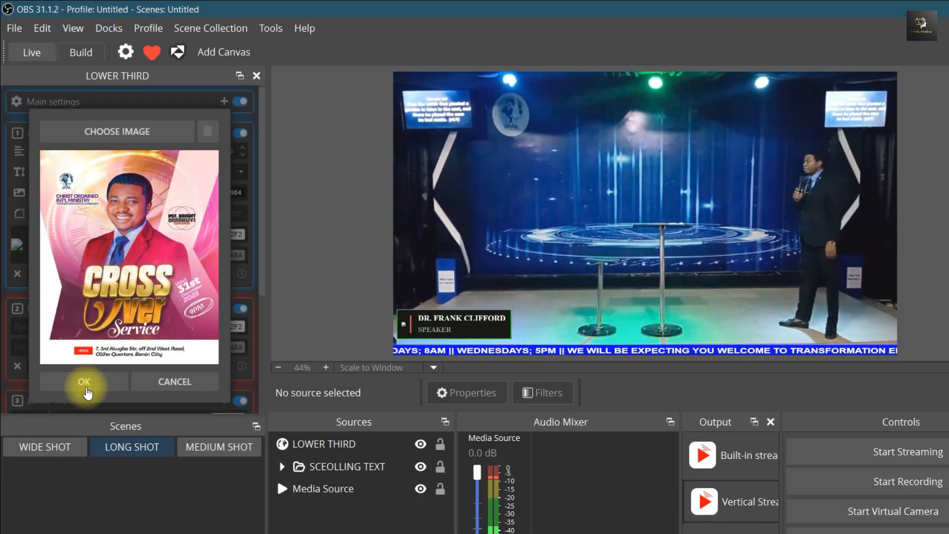
{"action": "left_click", "coordinate": [85, 381]}
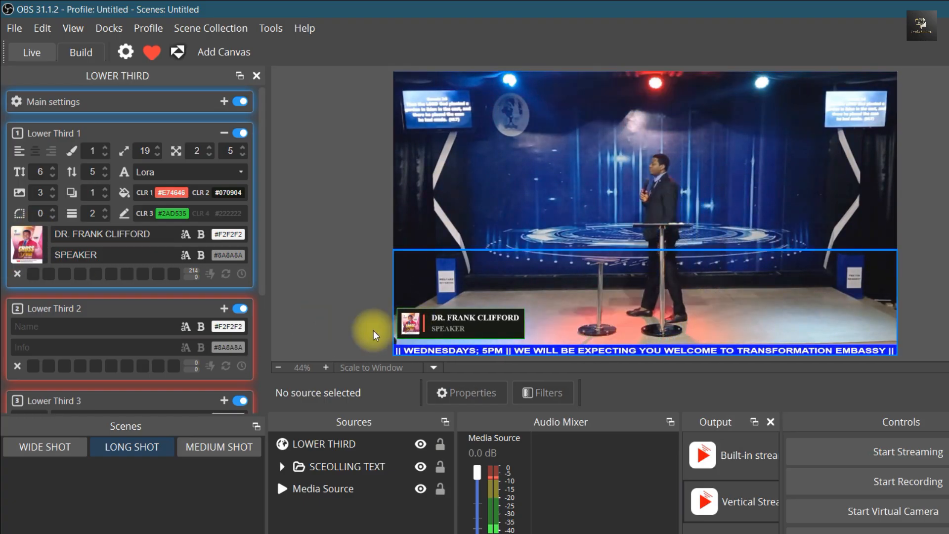
Set the size of Lower Third 1 to 21 and switch the lower thirds off and on again with the main switch
{"action": "scroll", "coordinate": [158, 151], "scroll_direction": "up", "scroll_amount": 7}
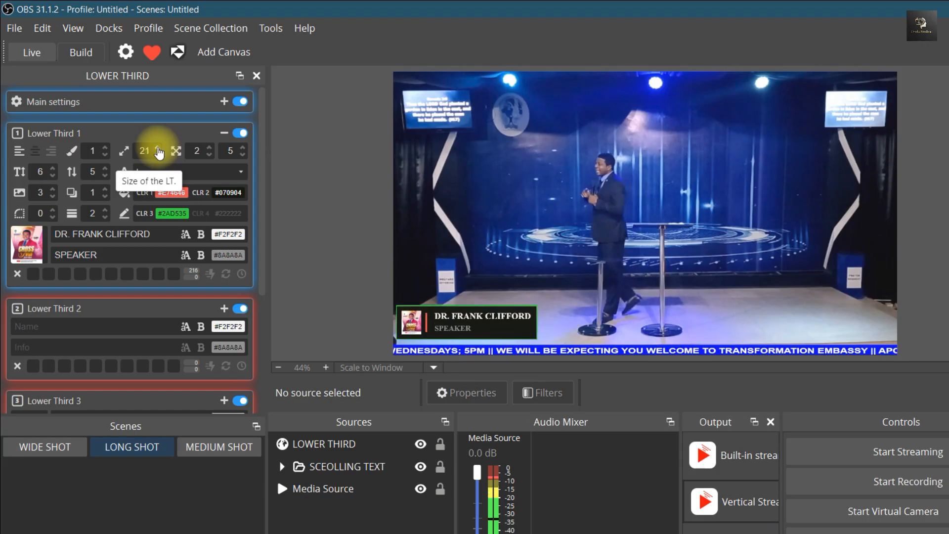
{"action": "scroll", "coordinate": [158, 151], "scroll_direction": "up", "scroll_amount": 8}
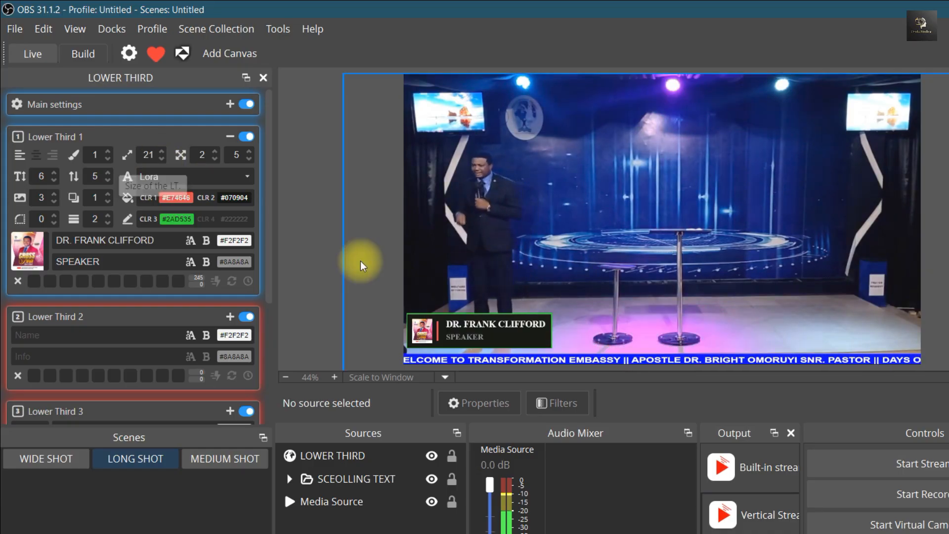
{"action": "left_click", "coordinate": [245, 104]}
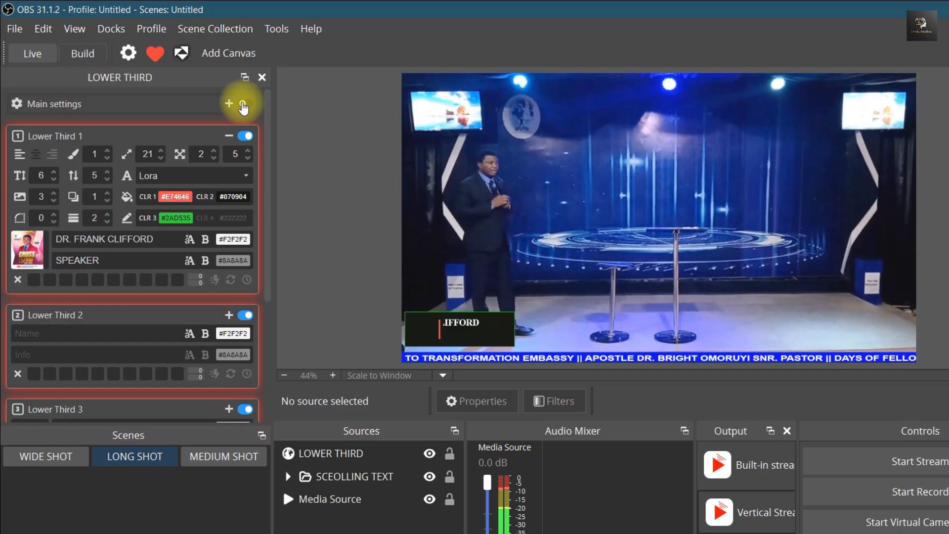
{"action": "left_click", "coordinate": [244, 105]}
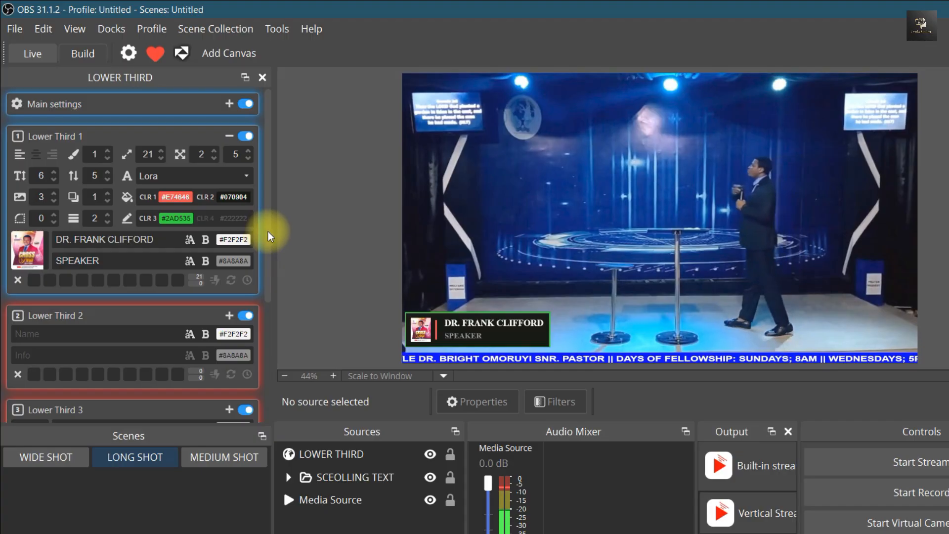
Expand the settings of Lower Third 2 and enter the name text HOW TO MAKE MORE MONEY and the info text IN 2026
{"action": "scroll", "coordinate": [265, 256], "scroll_direction": "down", "scroll_amount": 3}
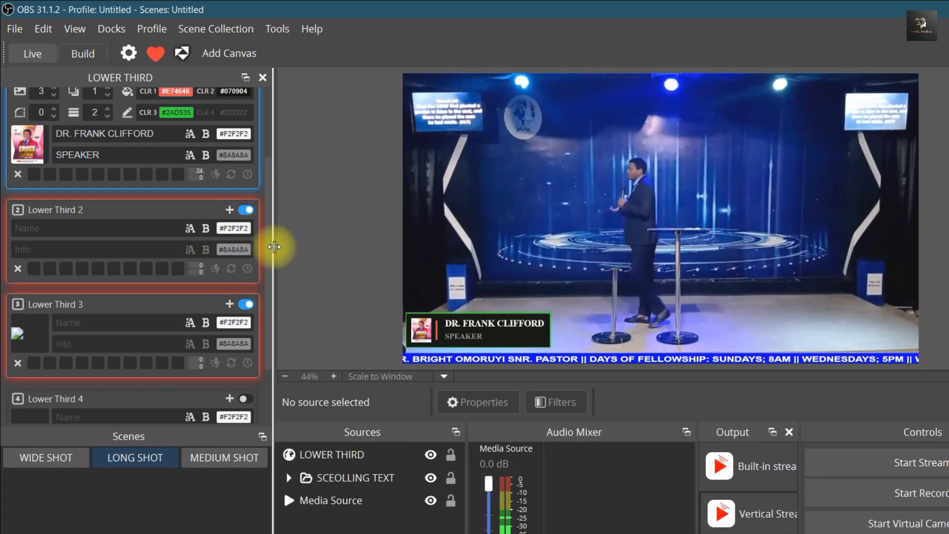
{"action": "left_click", "coordinate": [230, 212]}
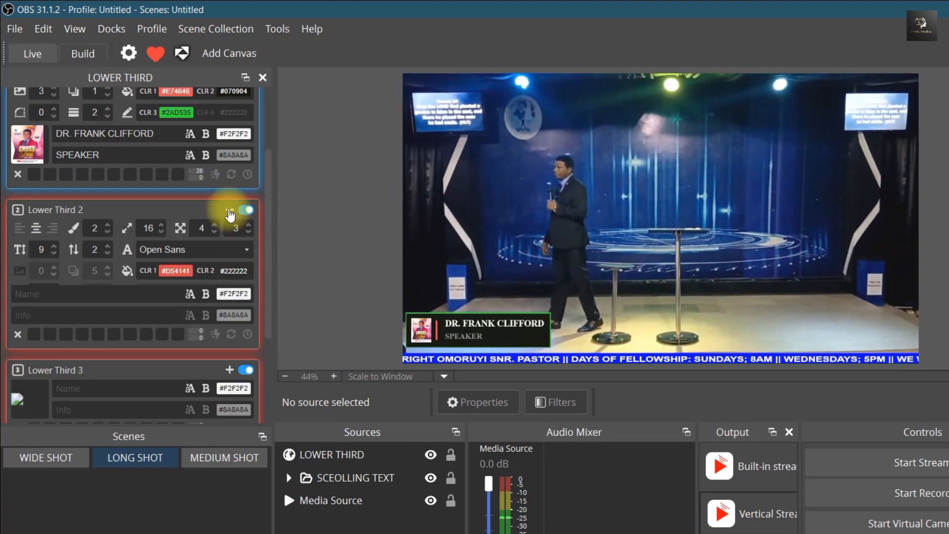
{"action": "left_click", "coordinate": [116, 313]}
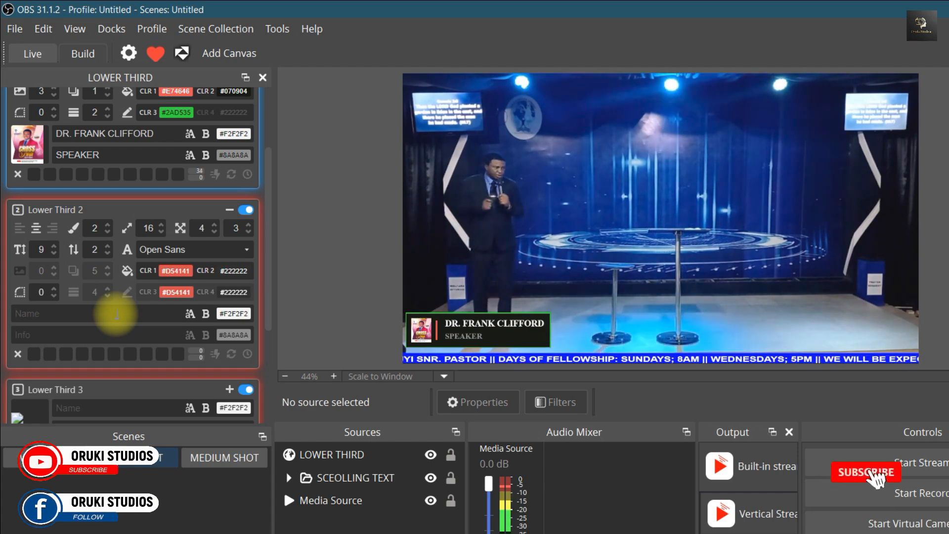
{"action": "type", "text": "HOW TO MAKE MORE MONEY"}
{"action": "key", "text": "Tab"}
{"action": "type", "text": "IN 2026"}
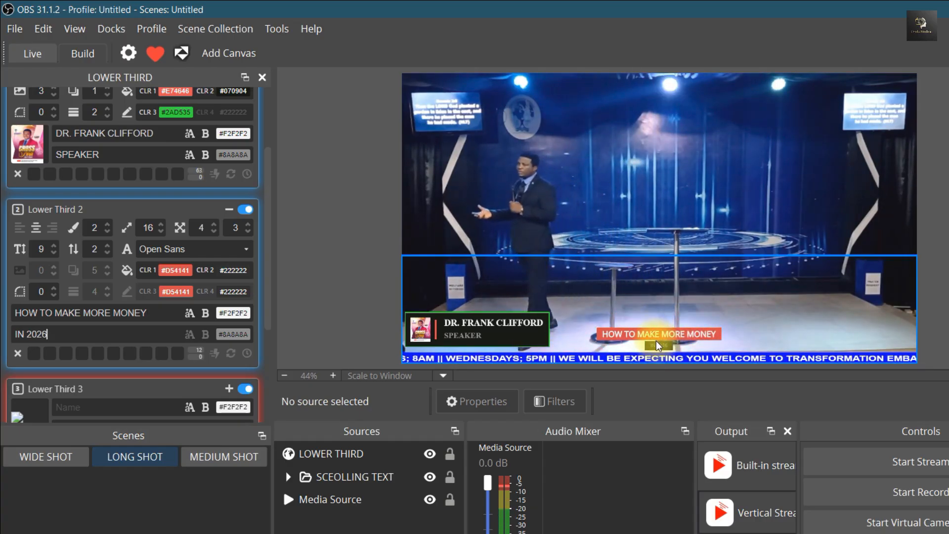
Try style 3 with left and right alignment on Lower Third 2, and return it to style 2 with centre alignment
{"action": "left_click", "coordinate": [108, 230]}
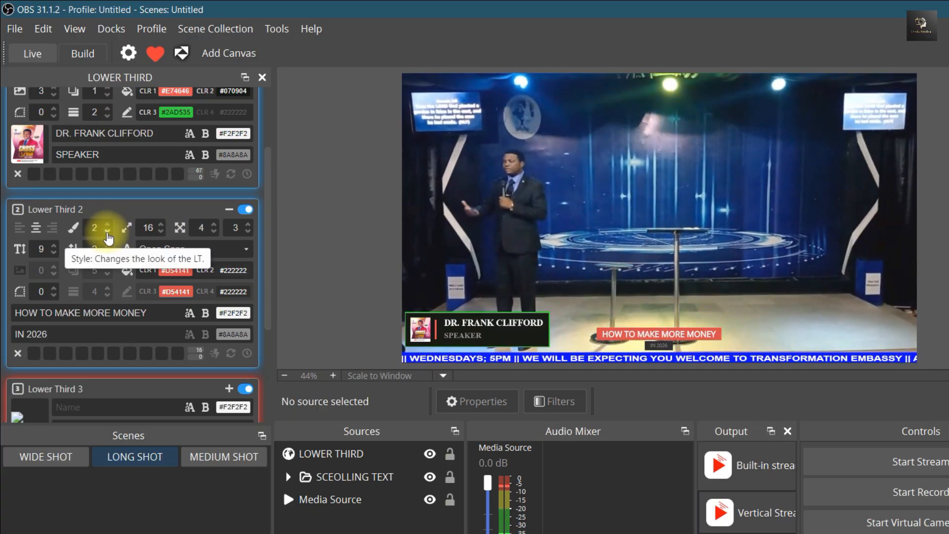
{"action": "left_click", "coordinate": [110, 225]}
{"action": "left_click", "coordinate": [110, 224]}
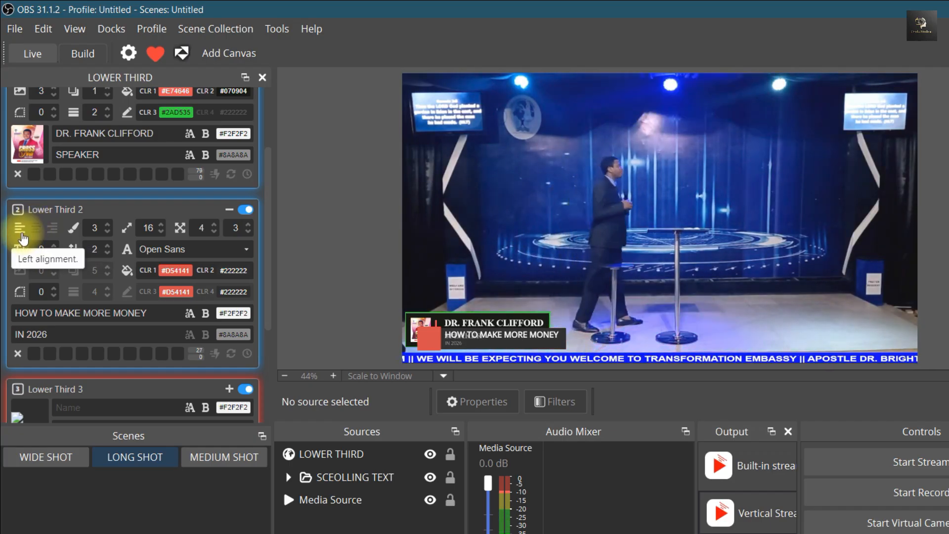
{"action": "left_click", "coordinate": [53, 230]}
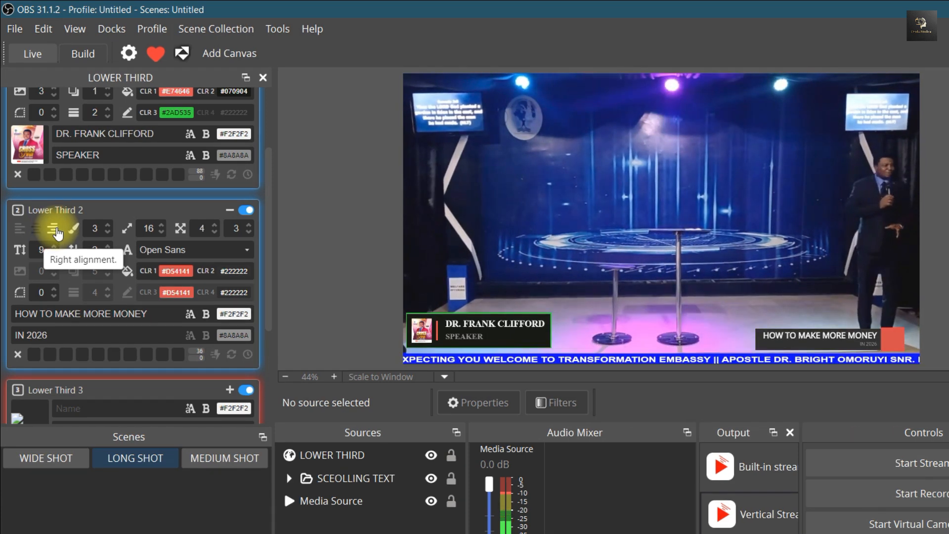
{"action": "left_click", "coordinate": [107, 232]}
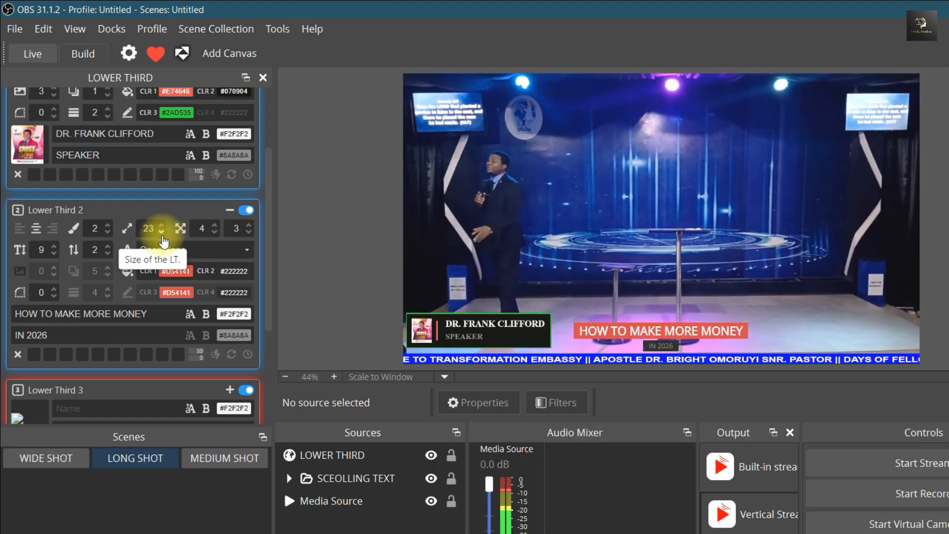
Set the size of Lower Third 2 to 20, its horizontal margin to 15 and its vertical margin to 3
{"action": "scroll", "coordinate": [213, 230], "scroll_direction": "up", "scroll_amount": 2}
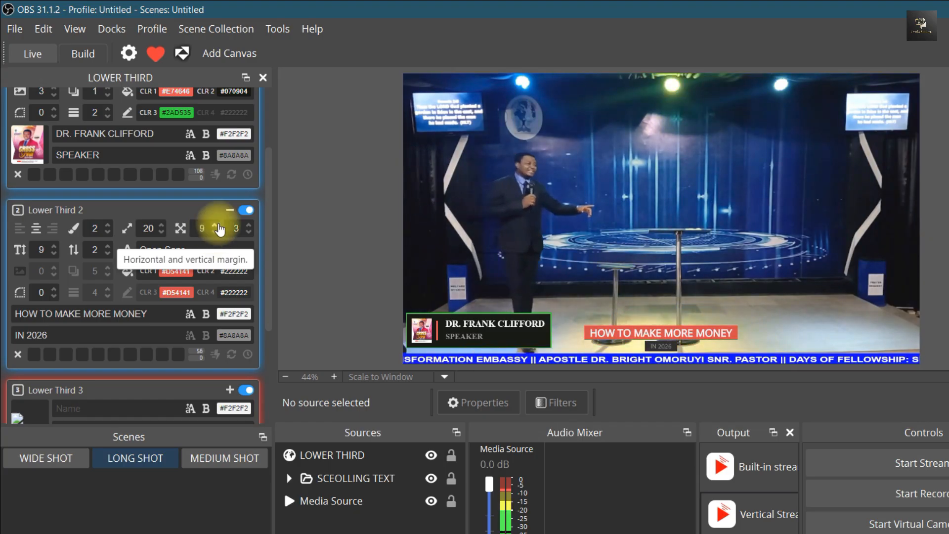
{"action": "scroll", "coordinate": [216, 229], "scroll_direction": "up", "scroll_amount": 1}
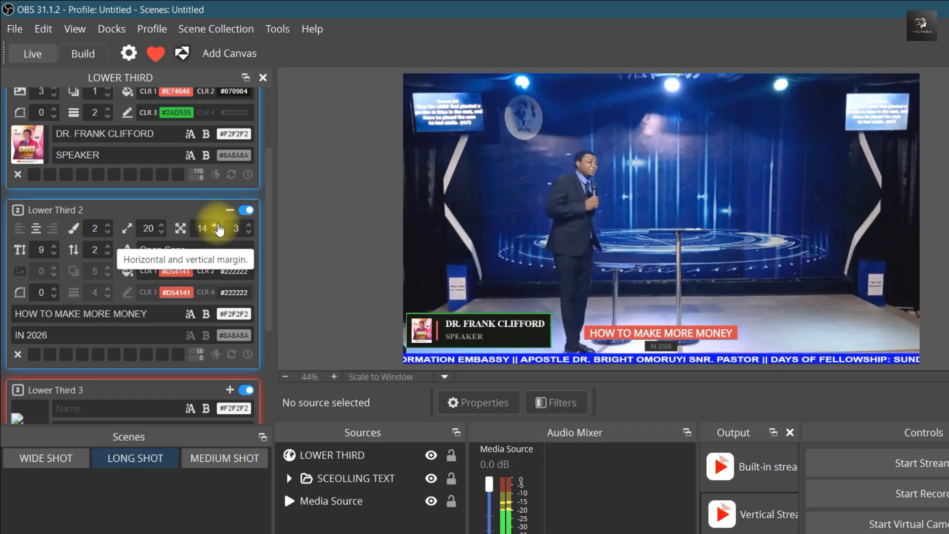
{"action": "scroll", "coordinate": [216, 230], "scroll_direction": "up", "scroll_amount": 1}
{"action": "scroll", "coordinate": [248, 229], "scroll_direction": "up", "scroll_amount": 1}
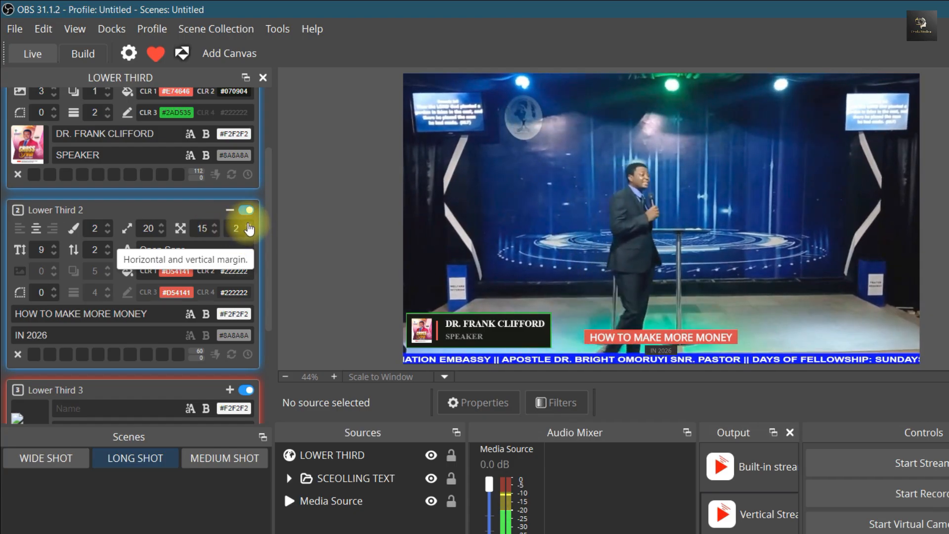
{"action": "scroll", "coordinate": [248, 229], "scroll_direction": "up", "scroll_amount": 6}
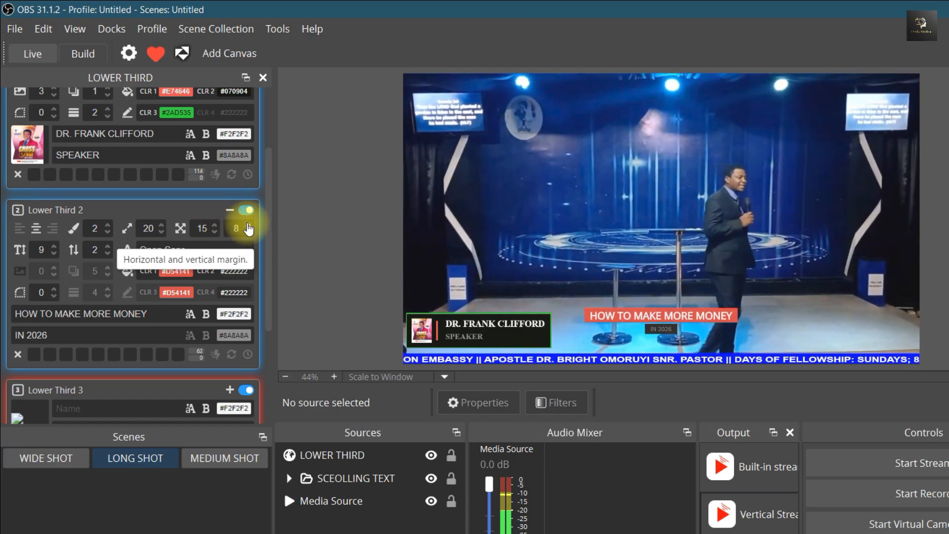
{"action": "scroll", "coordinate": [248, 236], "scroll_direction": "down", "scroll_amount": 4}
Set the ratio between the text sizes of Lower Third 2 to 9 and its line spacing to 3
{"action": "scroll", "coordinate": [248, 236], "scroll_direction": "down", "scroll_amount": 3}
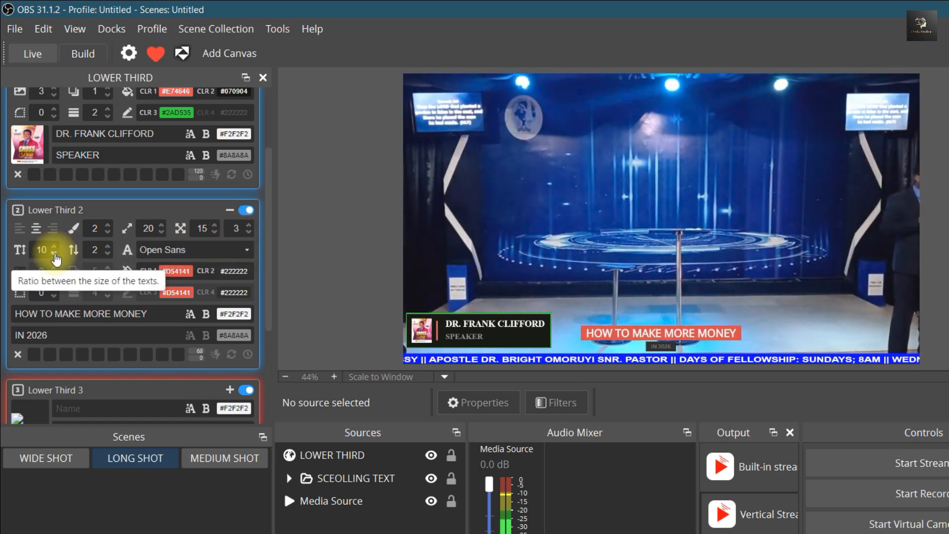
{"action": "scroll", "coordinate": [56, 249], "scroll_direction": "down", "scroll_amount": 1}
{"action": "scroll", "coordinate": [101, 249], "scroll_direction": "up", "scroll_amount": 2}
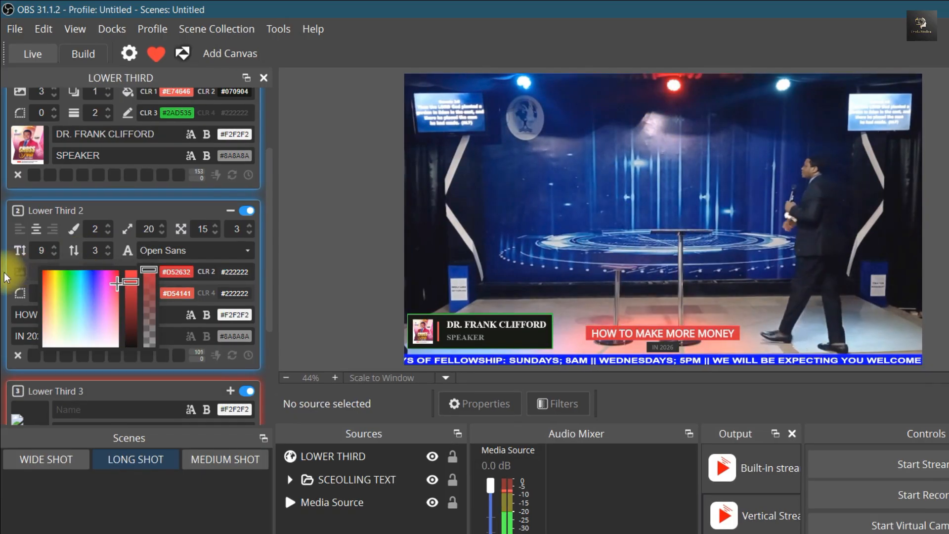
Change color 1 of Lower Third 2 to purple #8740D5 and color 3 to light blue #55B9D5
{"action": "left_click", "coordinate": [12, 276]}
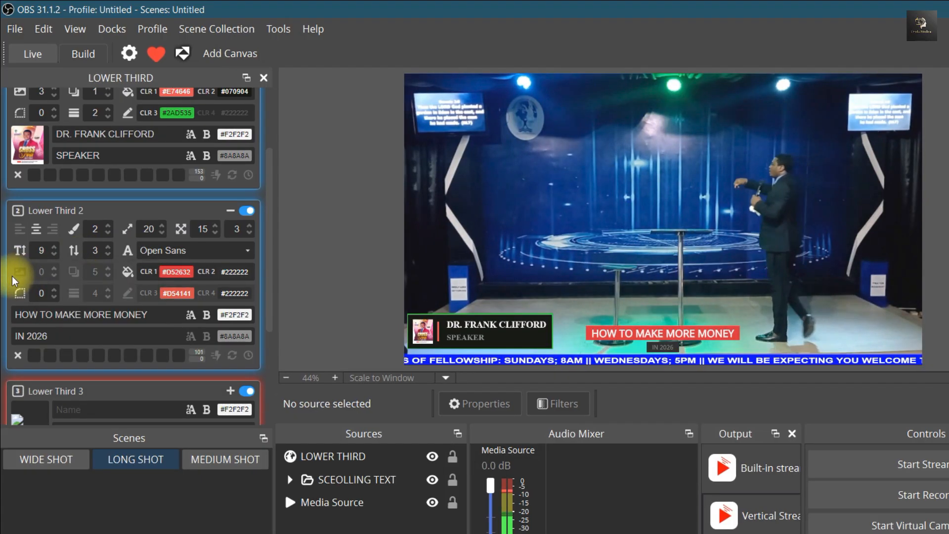
{"action": "left_click", "coordinate": [171, 278]}
{"action": "left_click_drag", "start_coordinate": [57, 300], "coordinate": [100, 293]}
{"action": "left_click", "coordinate": [184, 294]}
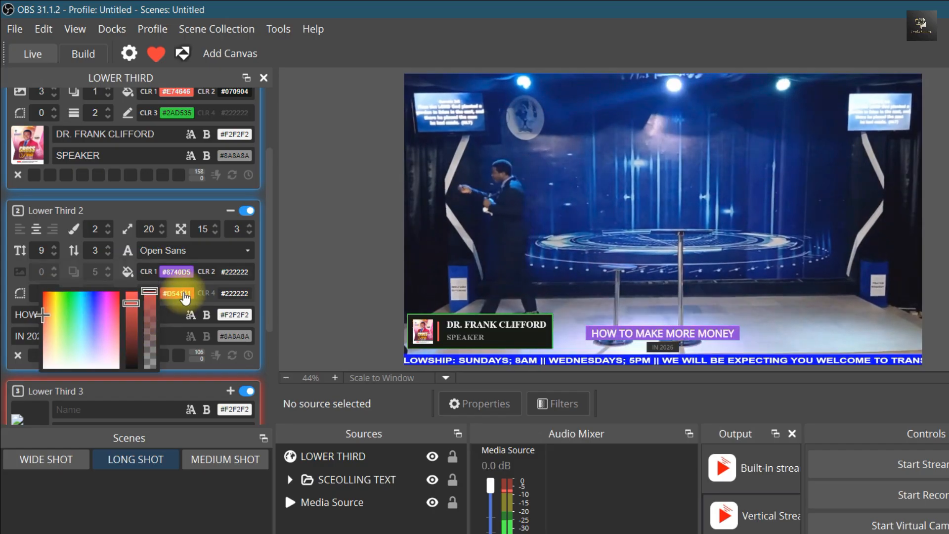
{"action": "mouse_move", "coordinate": [49, 317]}
{"action": "left_mouse_down"}
{"action": "mouse_move", "coordinate": [100, 313]}
{"action": "mouse_move", "coordinate": [77, 330]}
{"action": "mouse_move", "coordinate": [83, 321]}
{"action": "left_mouse_up"}
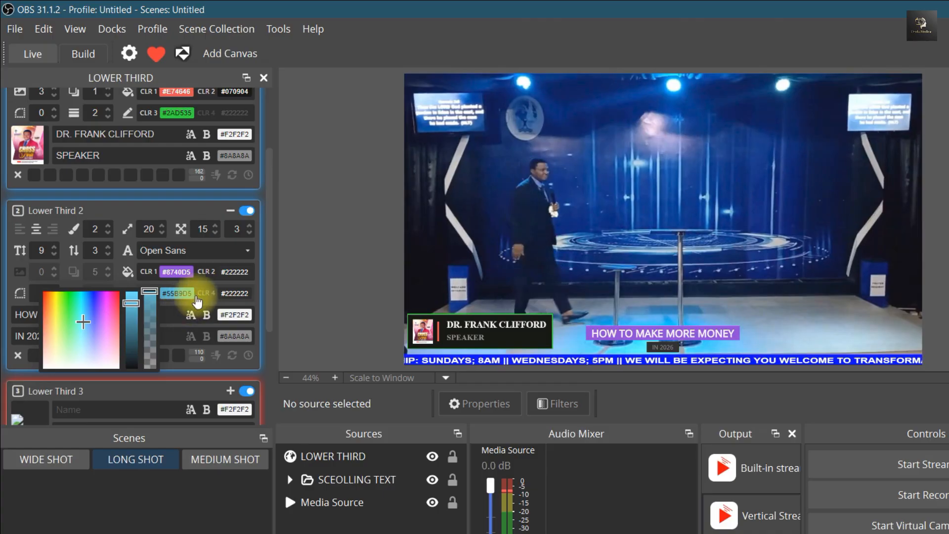
{"action": "left_click", "coordinate": [10, 282]}
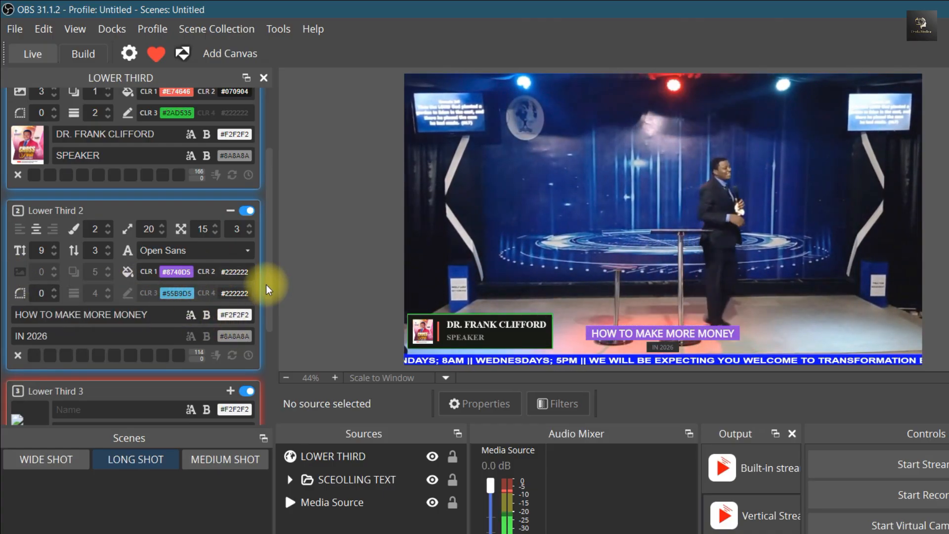
Enter FEBURARY 4 2026 as the name text and DATE as the info text of Lower Third 3
{"action": "scroll", "coordinate": [266, 331], "scroll_direction": "down", "scroll_amount": 3}
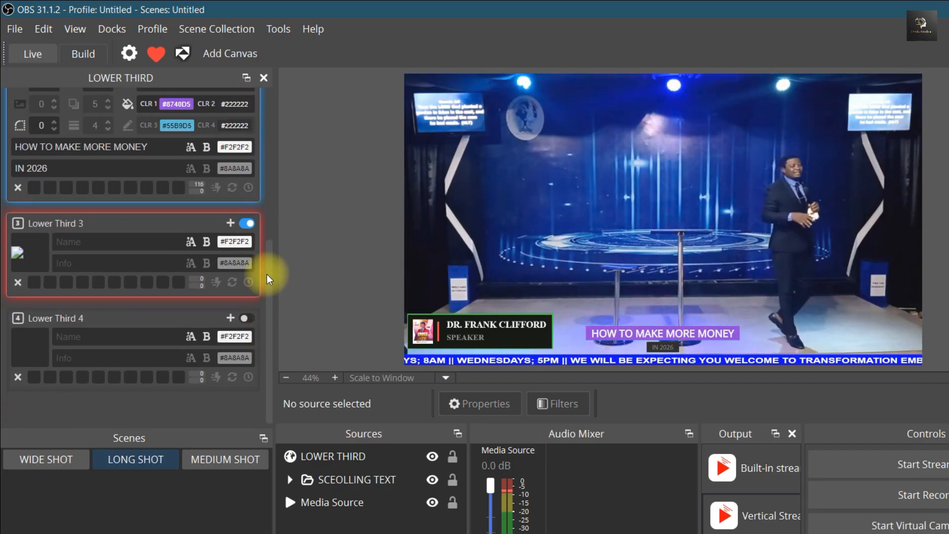
{"action": "left_click", "coordinate": [108, 241]}
{"action": "type", "text": "FEB"}
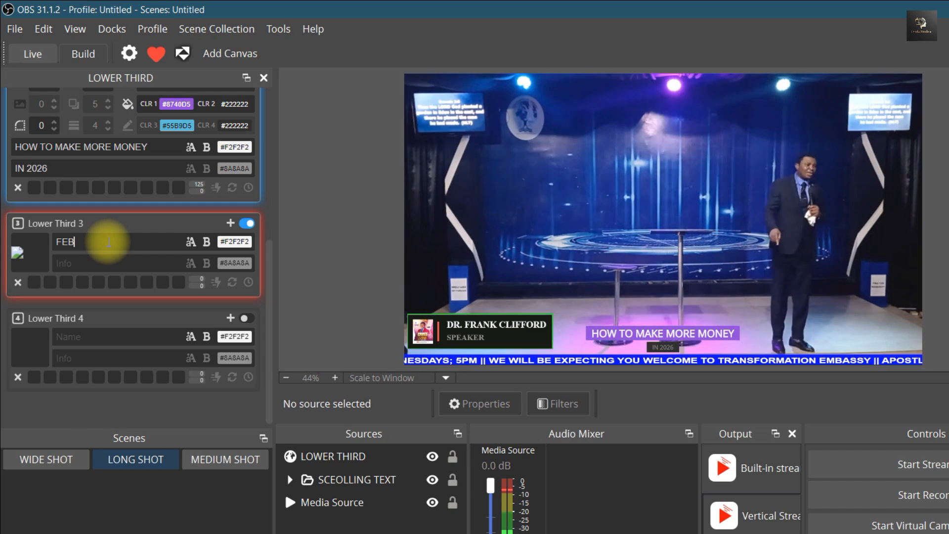
{"action": "type", "text": "URARY 4 2026"}
{"action": "key", "text": "Tab"}
{"action": "type", "text": "DATE"}
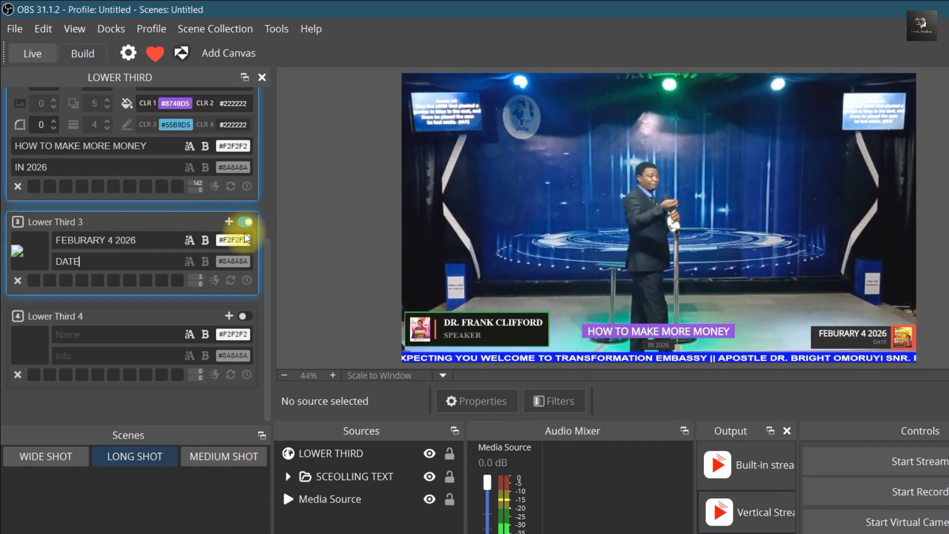
Expand the settings of Lower Third 3 and apply IMG-20251004-WA0018 from the logos folder as its logo
{"action": "left_click", "coordinate": [229, 221]}
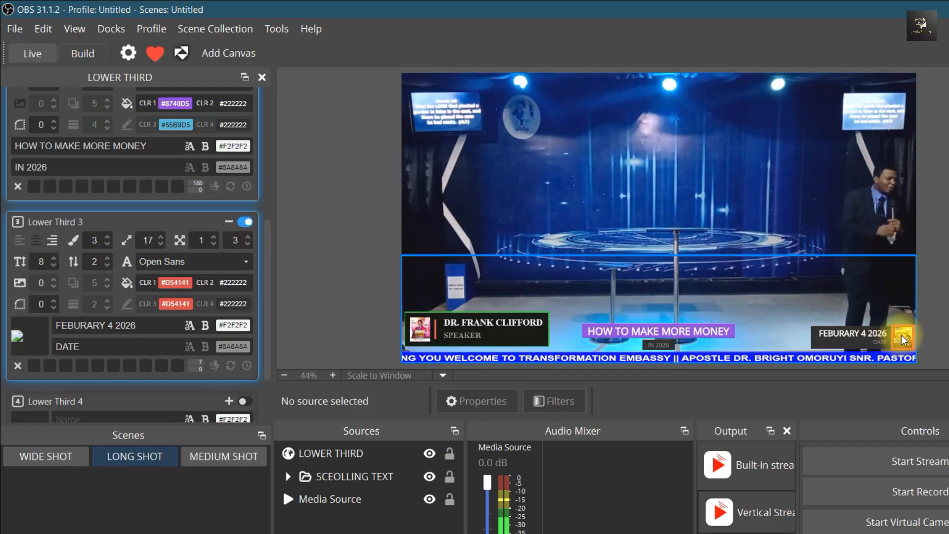
{"action": "left_click", "coordinate": [27, 346]}
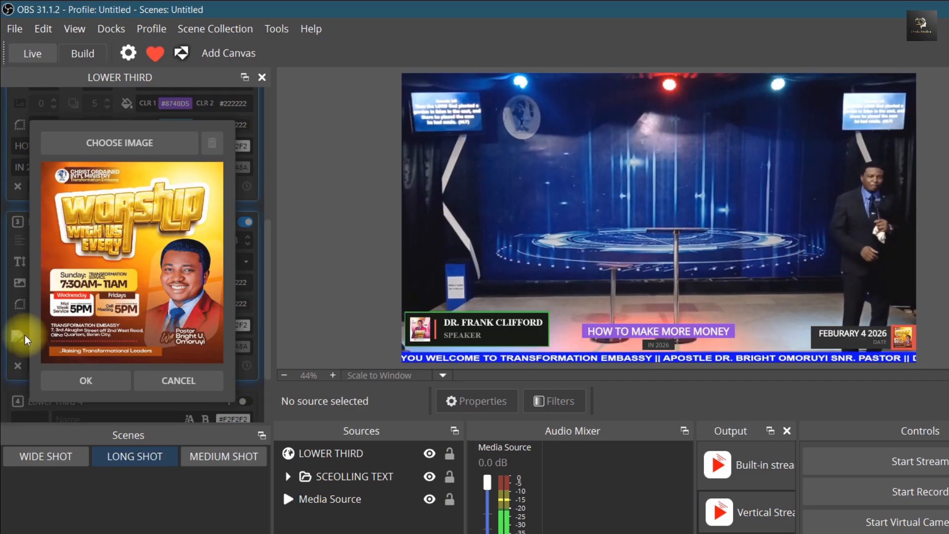
{"action": "left_click", "coordinate": [116, 144]}
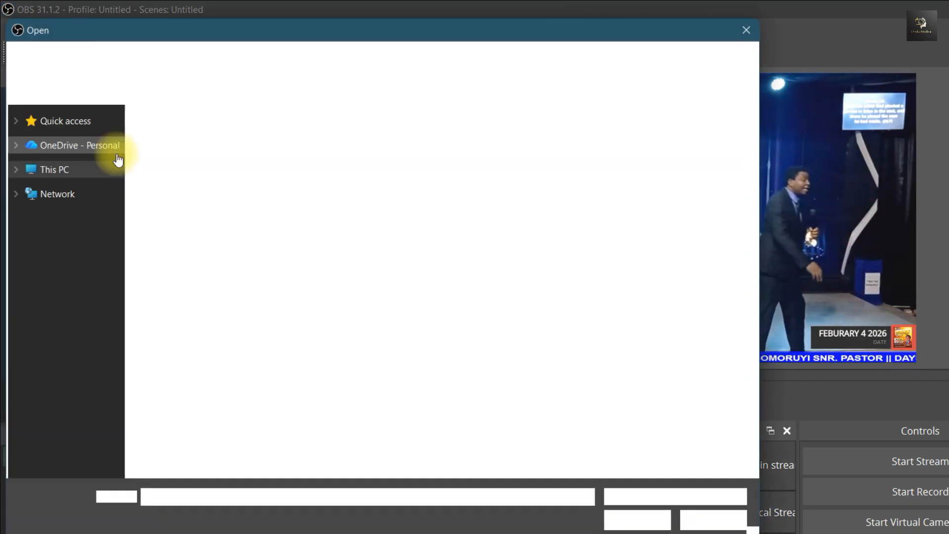
{"action": "left_click", "coordinate": [253, 154]}
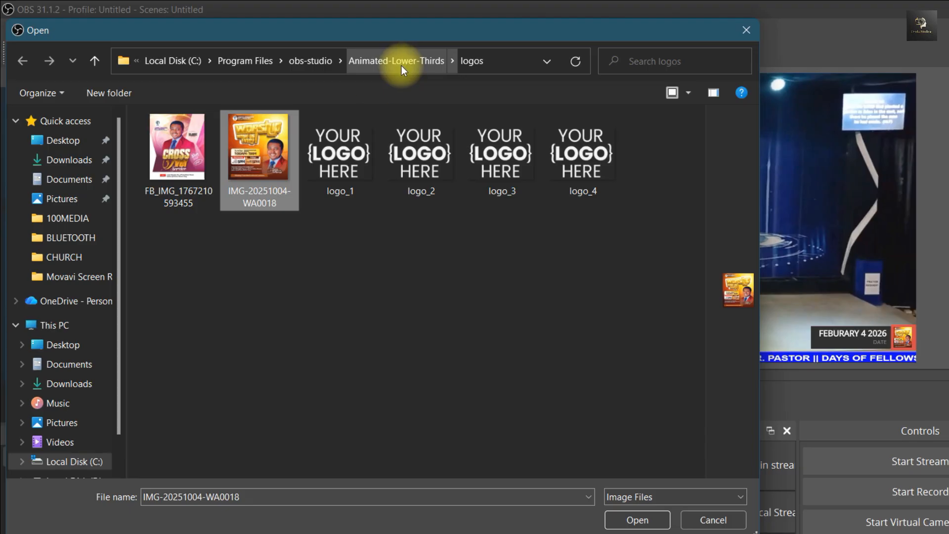
{"action": "left_click", "coordinate": [636, 520]}
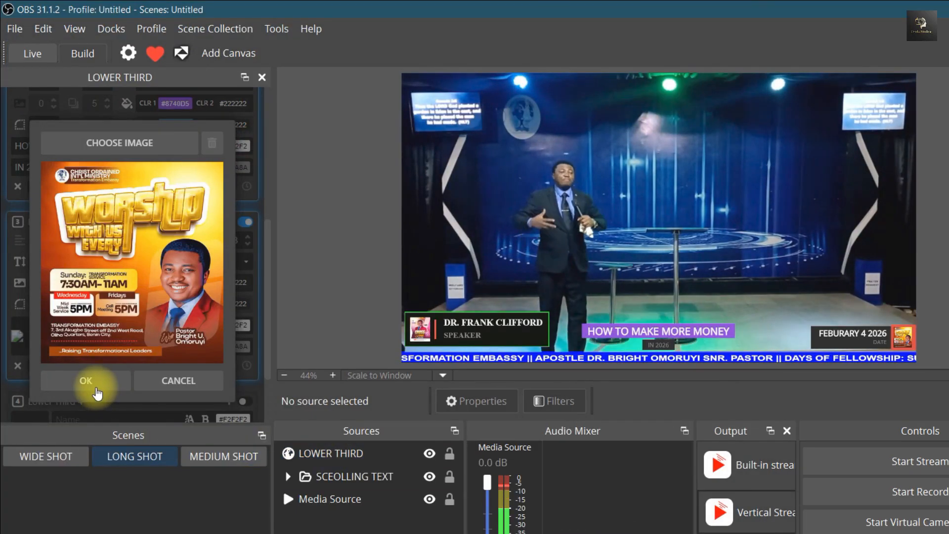
{"action": "left_click", "coordinate": [97, 390]}
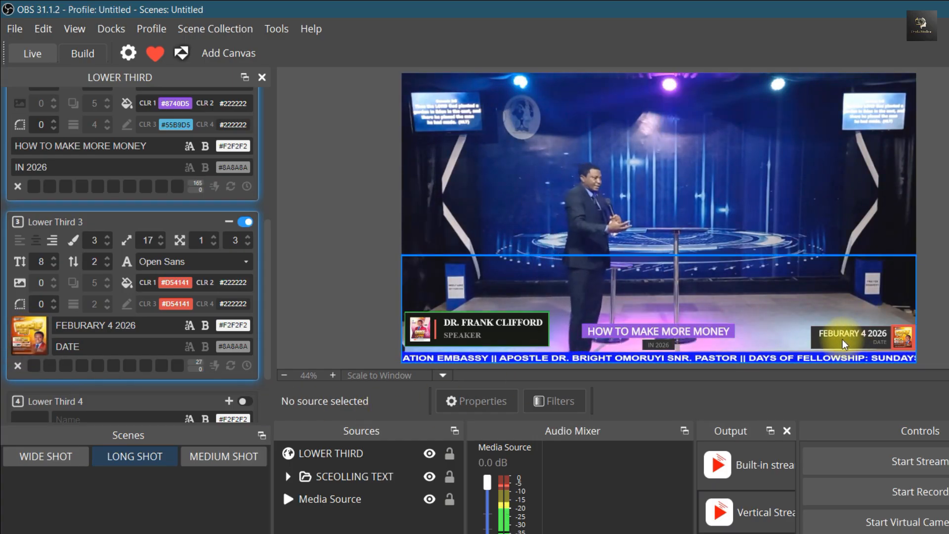
Switch all lower thirds off and on again with the main switch to replay their animations
{"action": "scroll", "coordinate": [268, 165], "scroll_direction": "up", "scroll_amount": 1}
{"action": "scroll", "coordinate": [268, 165], "scroll_direction": "up", "scroll_amount": 3}
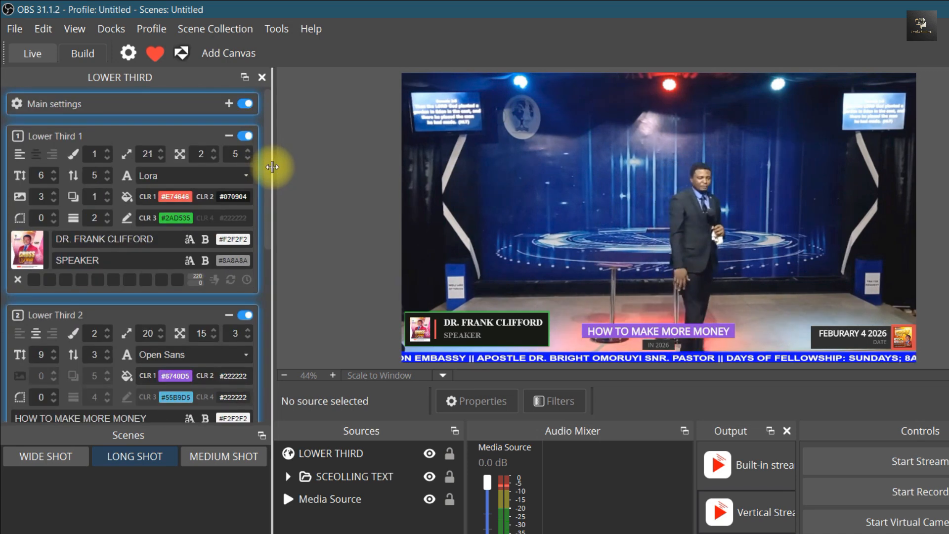
{"action": "left_click", "coordinate": [242, 106]}
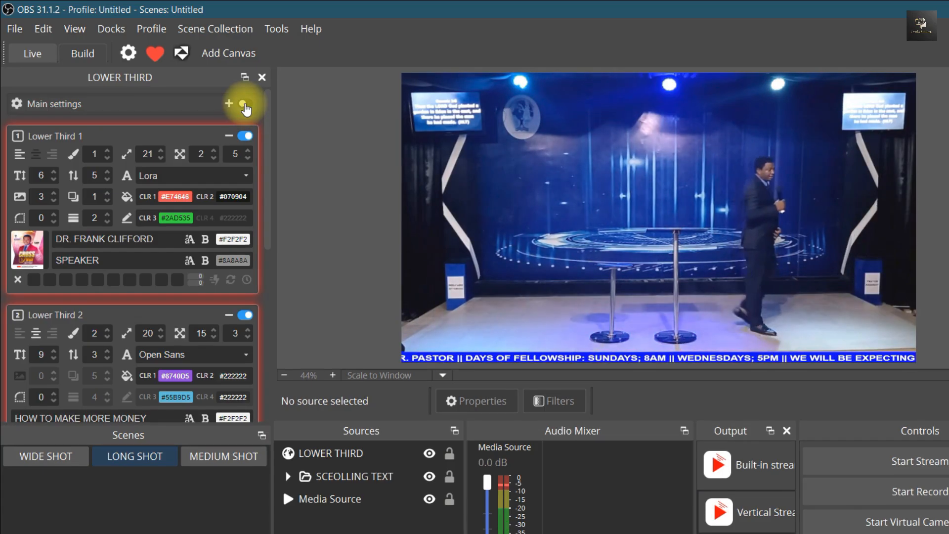
{"action": "left_click", "coordinate": [244, 104]}
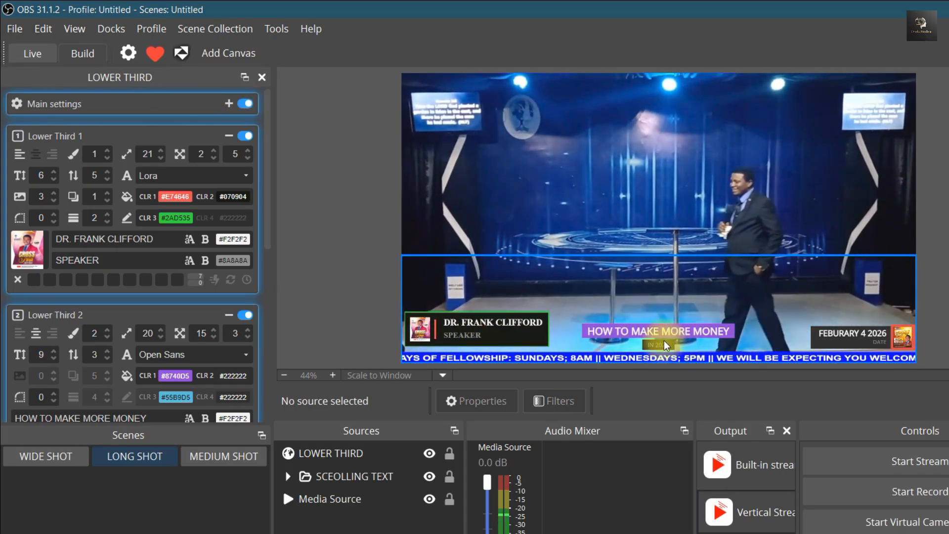
Switch off Lower Thirds 1, 2 and 3 individually while keeping the main switch on
{"action": "scroll", "coordinate": [268, 304], "scroll_direction": "down", "scroll_amount": 5}
{"action": "scroll", "coordinate": [269, 276], "scroll_direction": "up", "scroll_amount": 1}
{"action": "scroll", "coordinate": [269, 265], "scroll_direction": "up", "scroll_amount": 5}
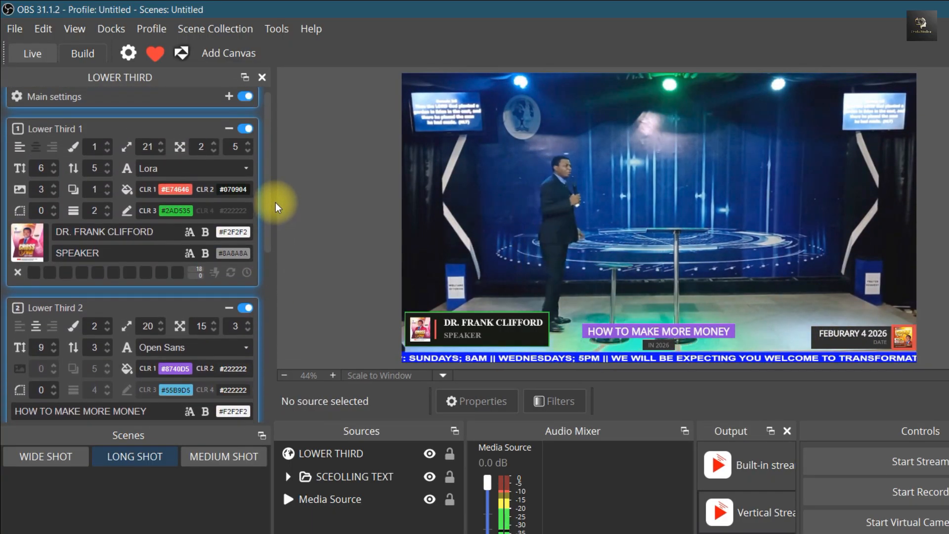
{"action": "left_click", "coordinate": [244, 128]}
{"action": "left_click", "coordinate": [244, 308]}
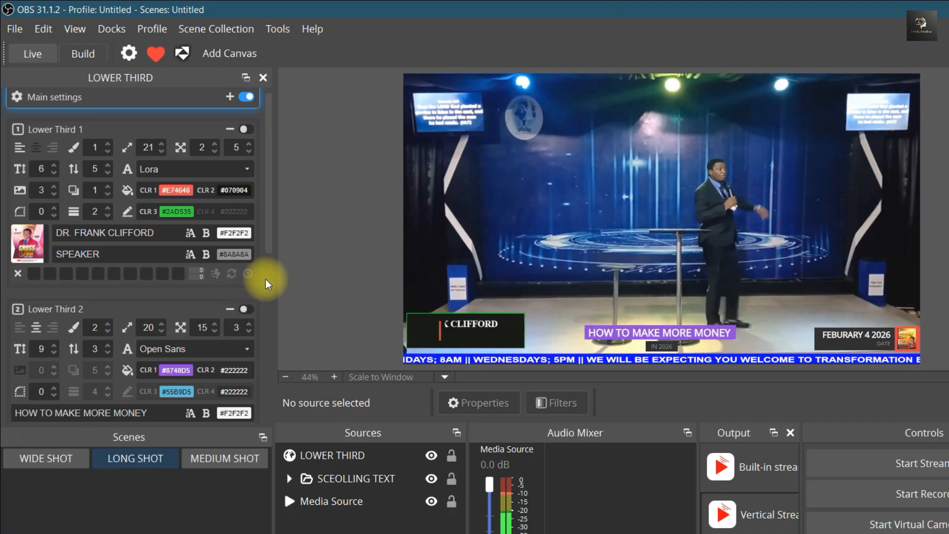
{"action": "scroll", "coordinate": [262, 244], "scroll_direction": "down", "scroll_amount": 5}
{"action": "scroll", "coordinate": [272, 236], "scroll_direction": "up", "scroll_amount": 5}
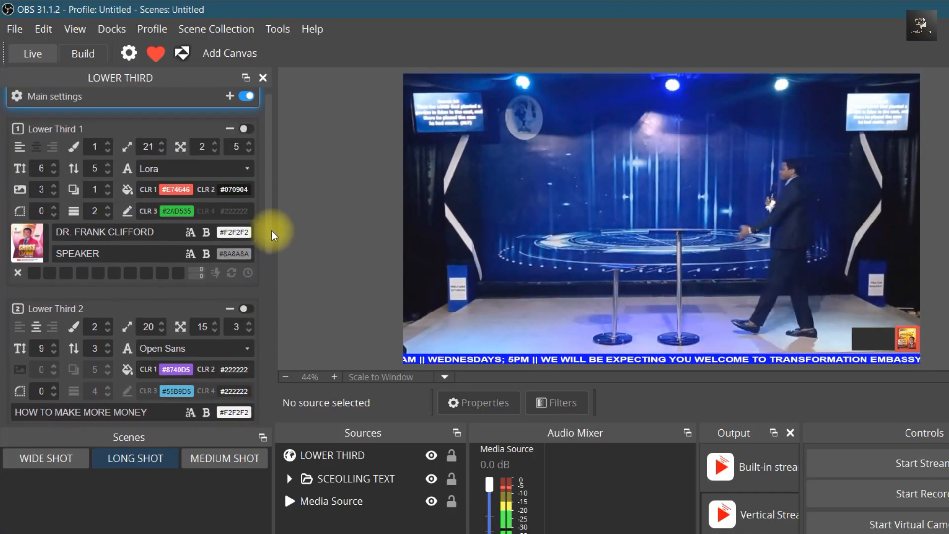
{"action": "scroll", "coordinate": [243, 138], "scroll_direction": "up", "scroll_amount": 1}
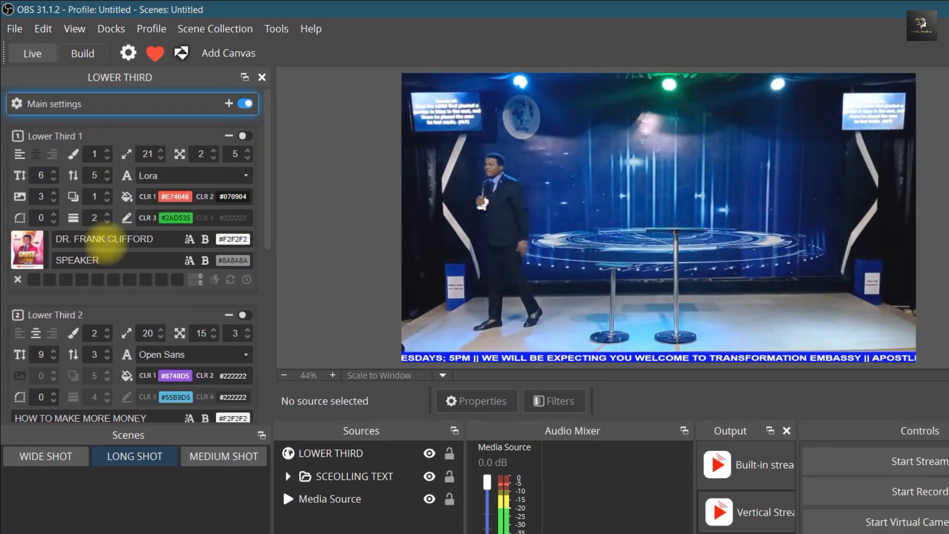
Show Lower Third 1 on its own and hide it, and do the same with Lower Third 2
{"action": "left_click", "coordinate": [244, 136]}
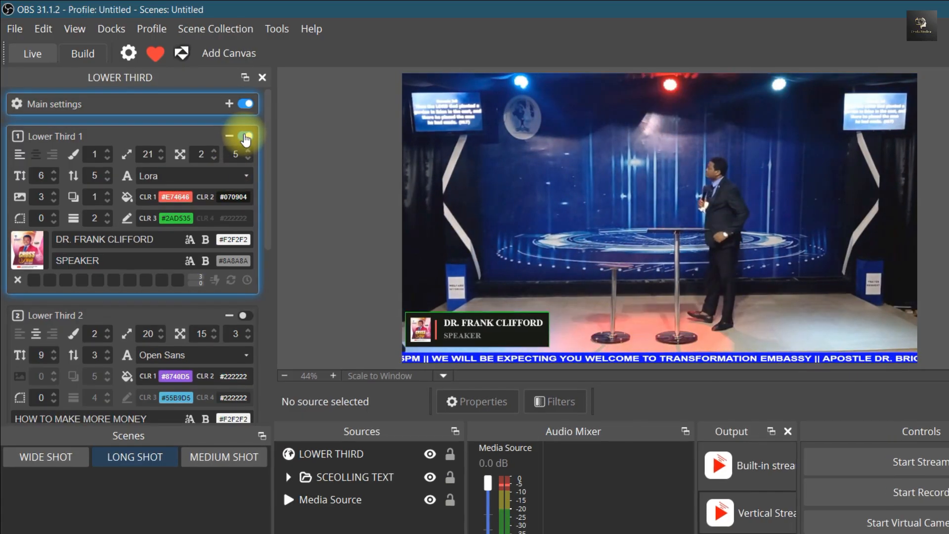
{"action": "scroll", "coordinate": [265, 165], "scroll_direction": "down", "scroll_amount": 2}
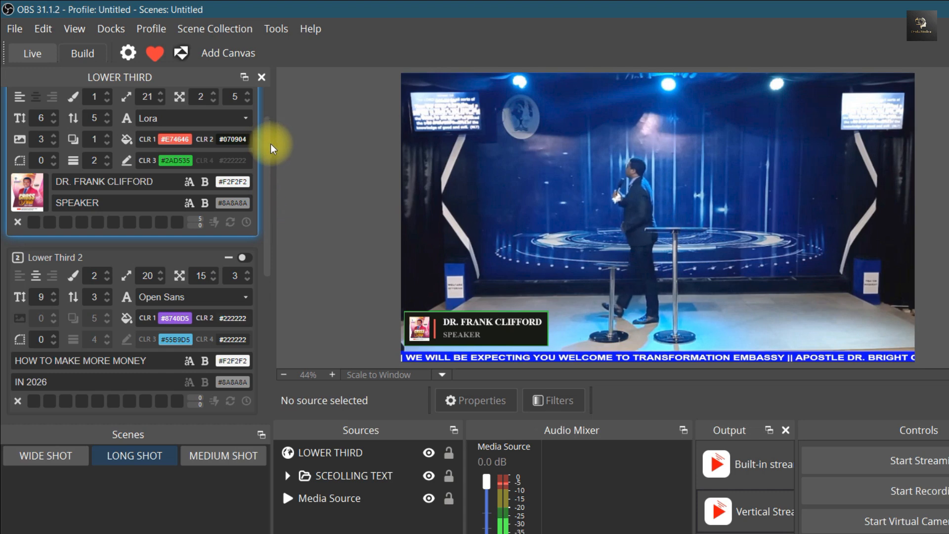
{"action": "scroll", "coordinate": [268, 138], "scroll_direction": "up", "scroll_amount": 1}
{"action": "left_click", "coordinate": [244, 108]}
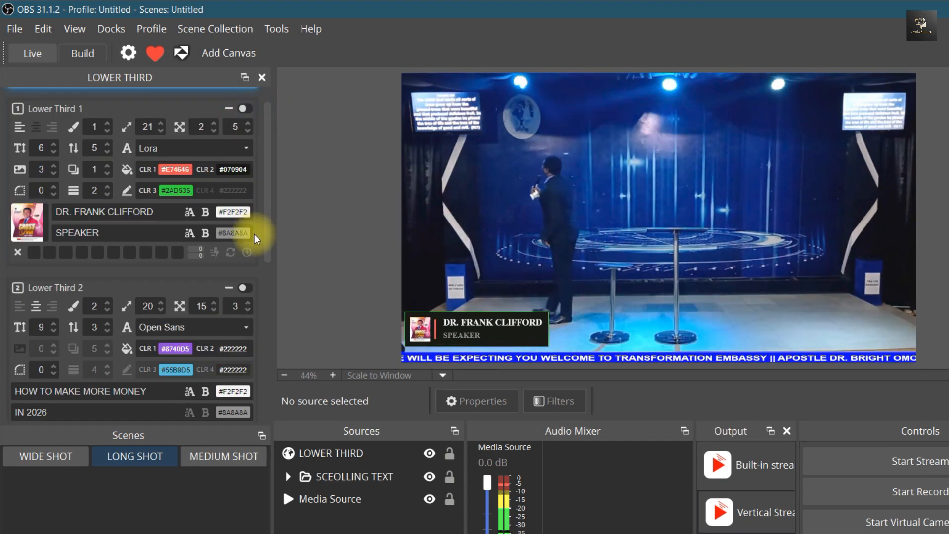
{"action": "left_click", "coordinate": [244, 288]}
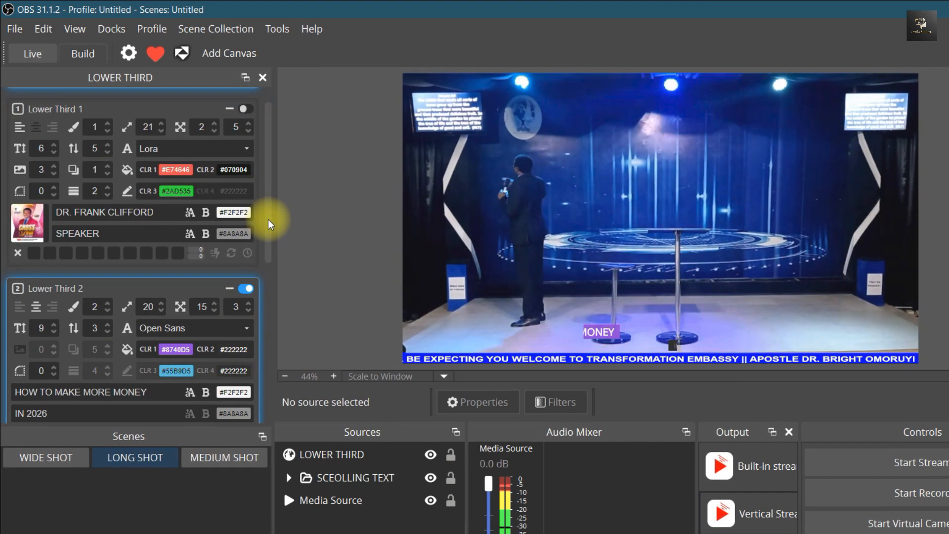
{"action": "left_click_drag", "start_coordinate": [268, 219], "coordinate": [271, 311]}
{"action": "left_click", "coordinate": [245, 99]}
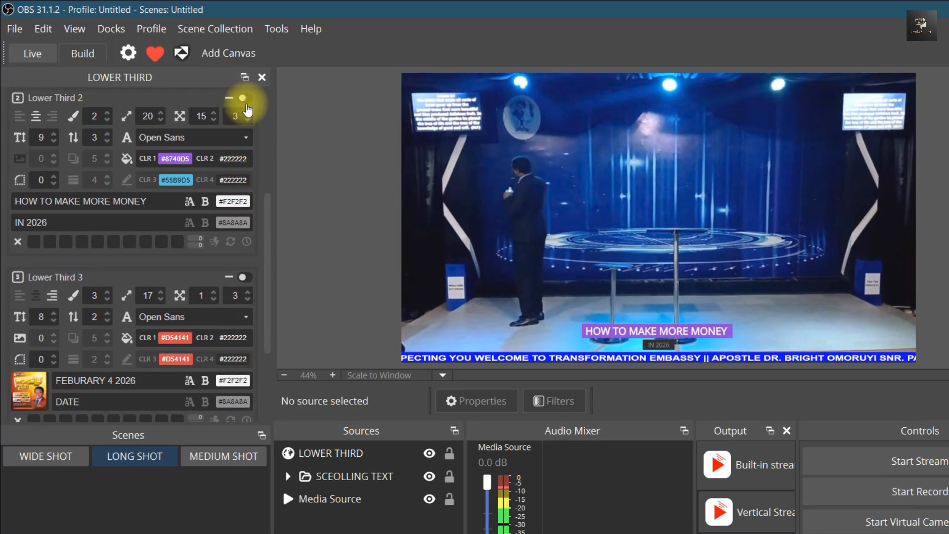
Switch on Lower Third 3 and turn Lower Thirds 1 and 2 back on alongside it
{"action": "left_click", "coordinate": [243, 278]}
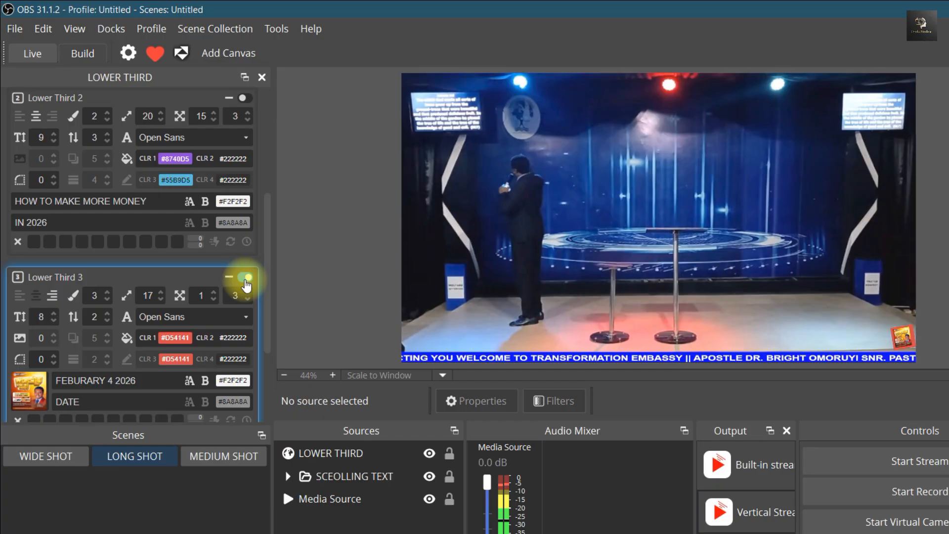
{"action": "scroll", "coordinate": [265, 179], "scroll_direction": "up", "scroll_amount": 5}
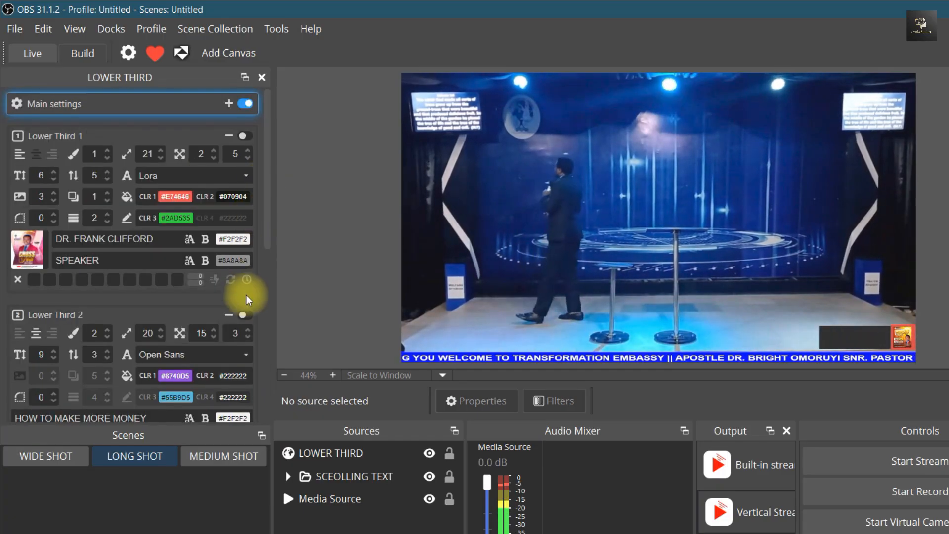
{"action": "left_click", "coordinate": [244, 136]}
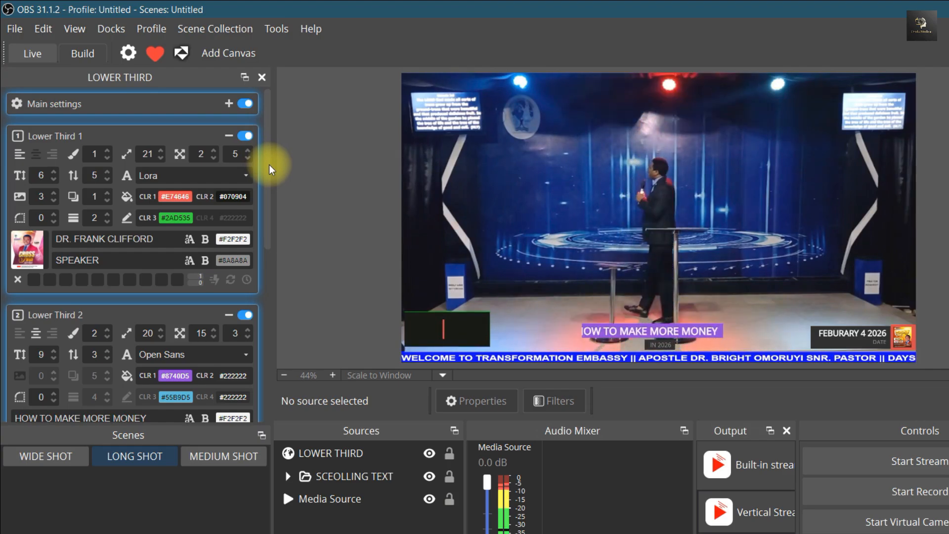